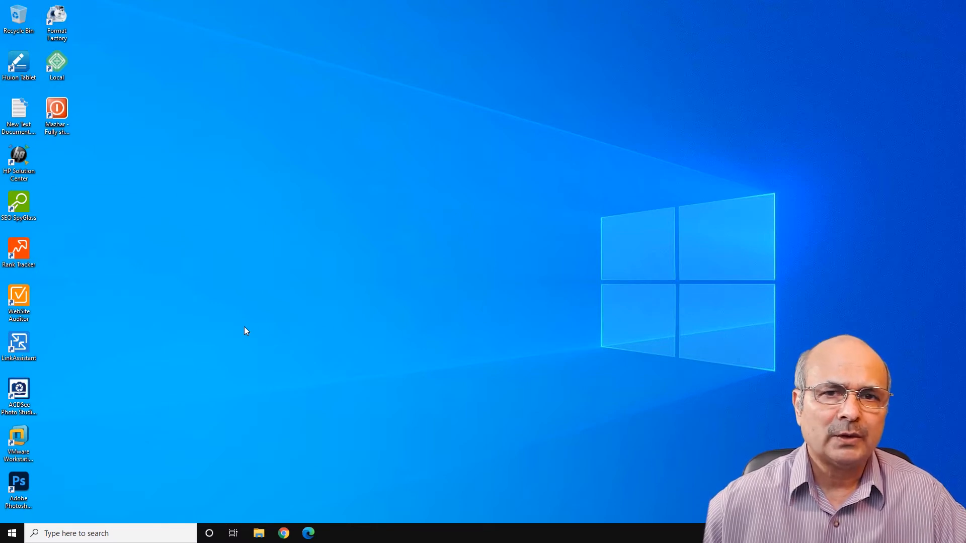
Check the free space on the C: and D: drives under This PC in File Explorer, and close the window.
click(261, 536)
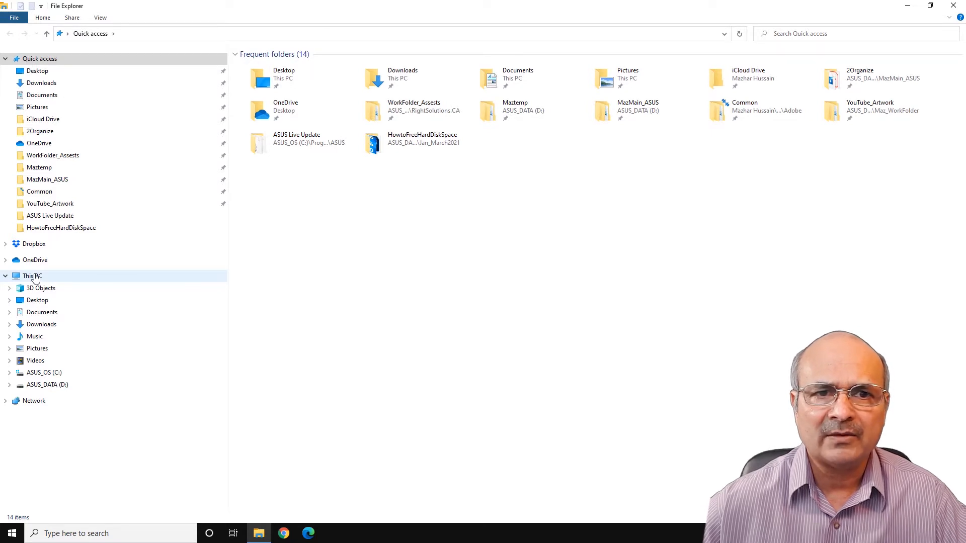
click(34, 277)
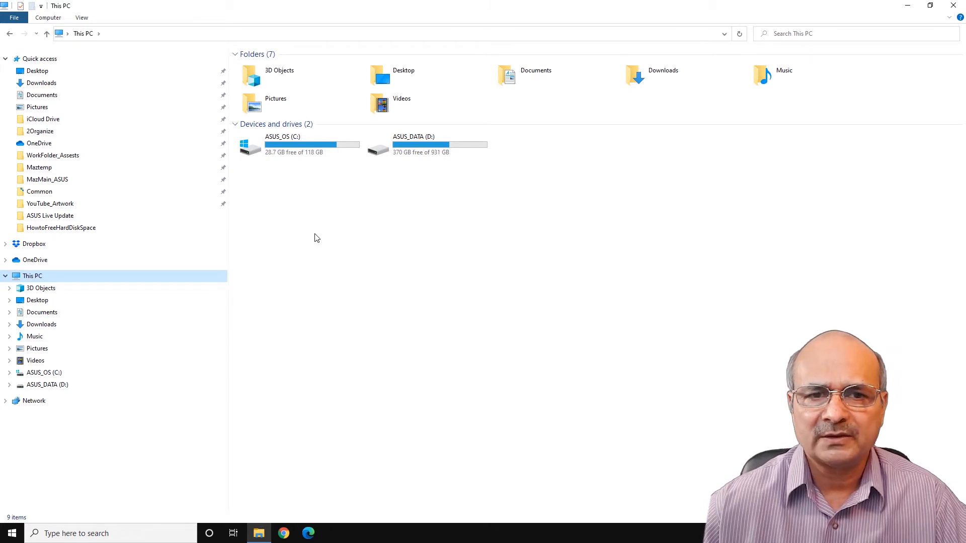
click(954, 5)
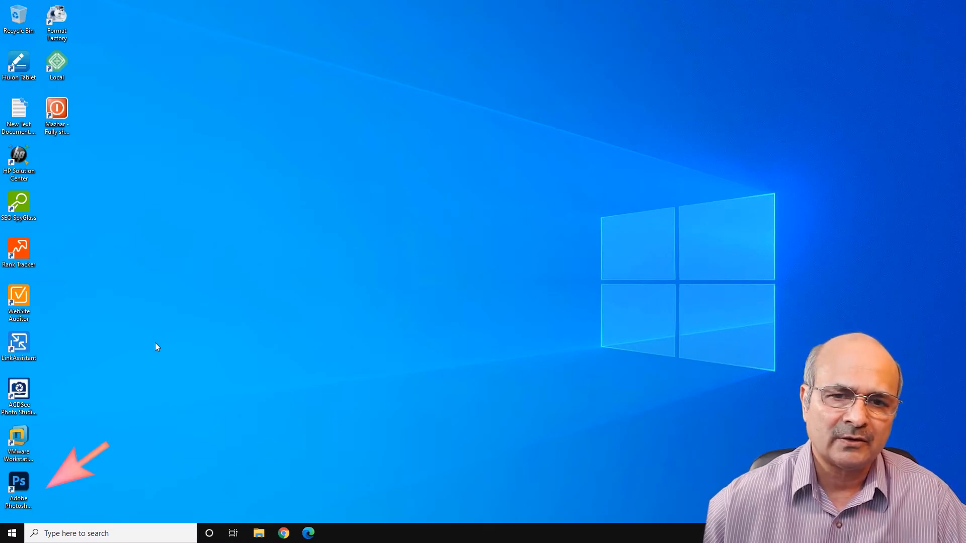
Open the Storage page of the System settings in Windows Settings.
click(13, 535)
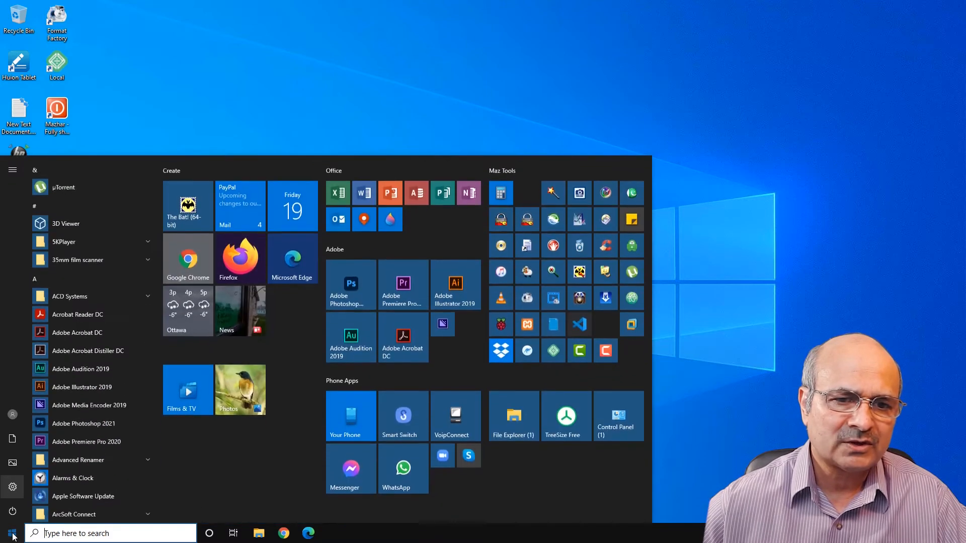
mouse_move(13, 488)
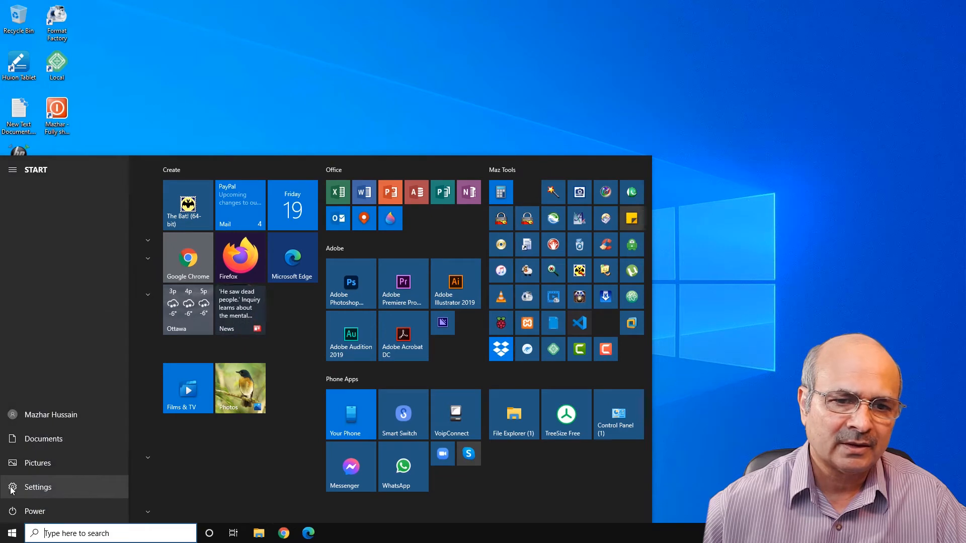
click(12, 488)
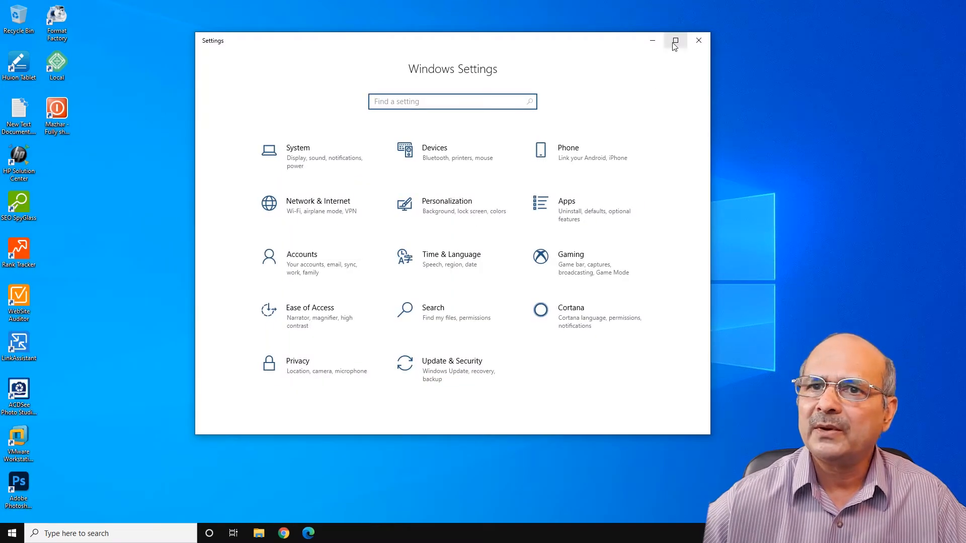
click(297, 158)
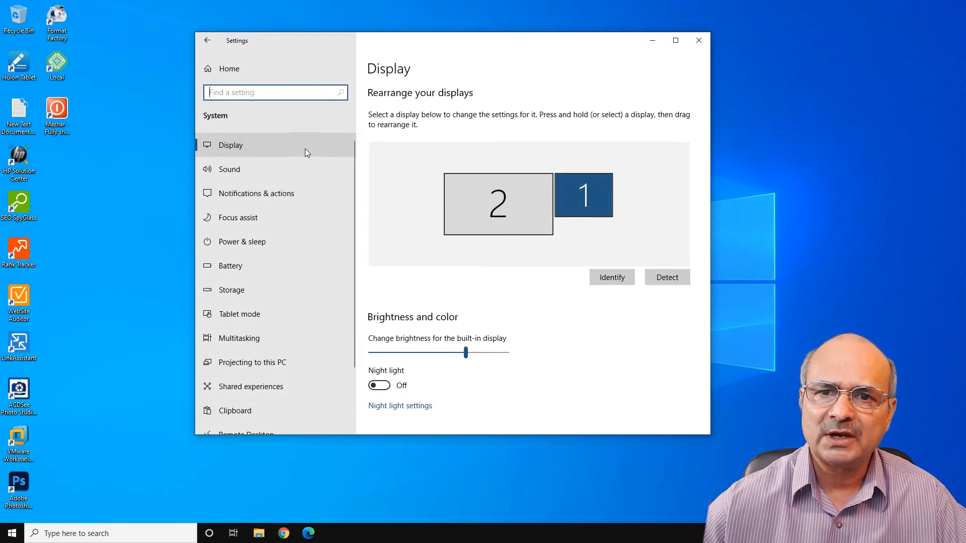
click(233, 292)
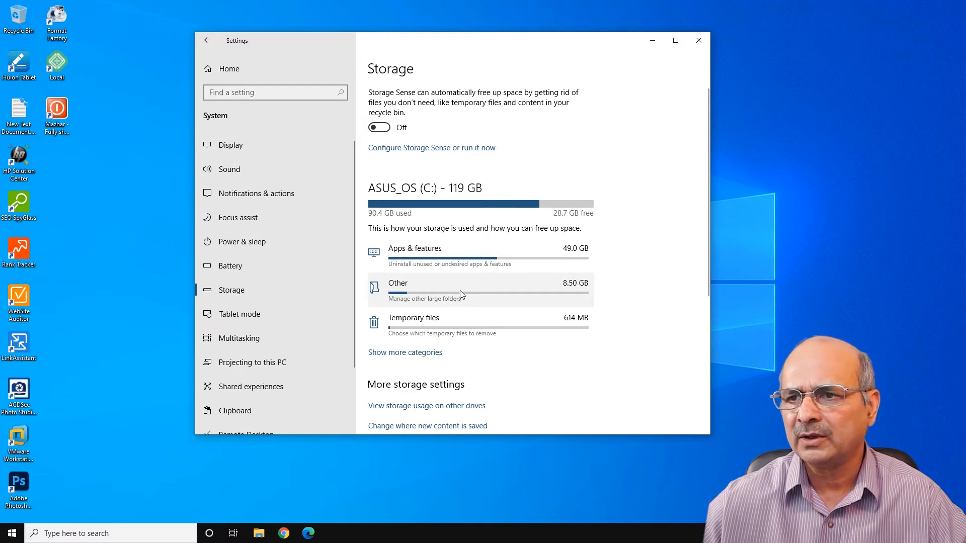
Review the apps installed on the C: drive under Apps & features, and return to the Storage page.
click(434, 253)
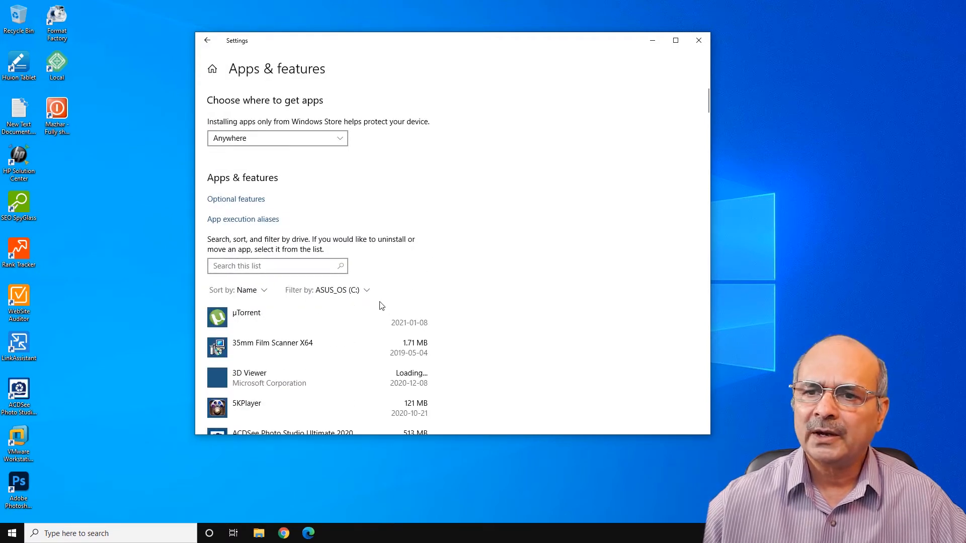
scroll(439, 289, down, 3)
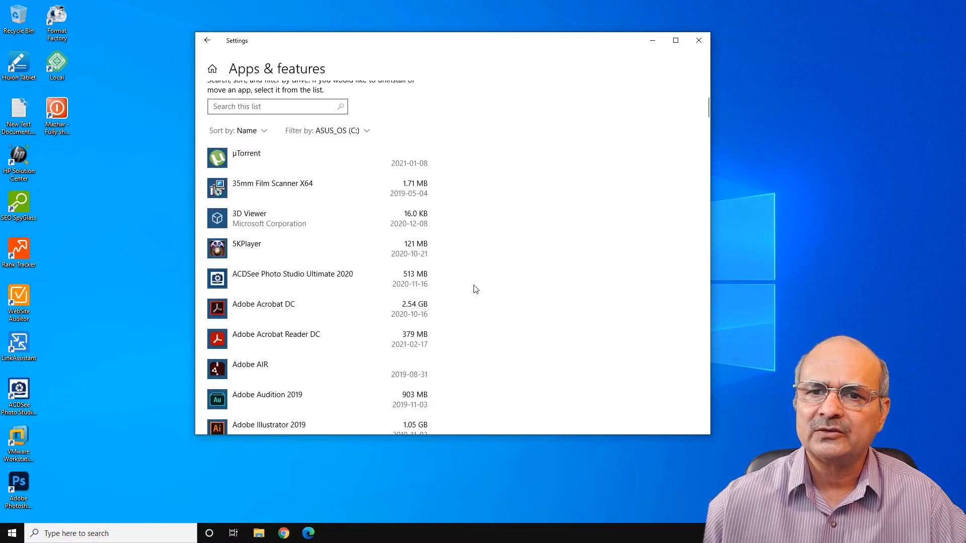
scroll(476, 289, down, 2)
scroll(476, 289, up, 5)
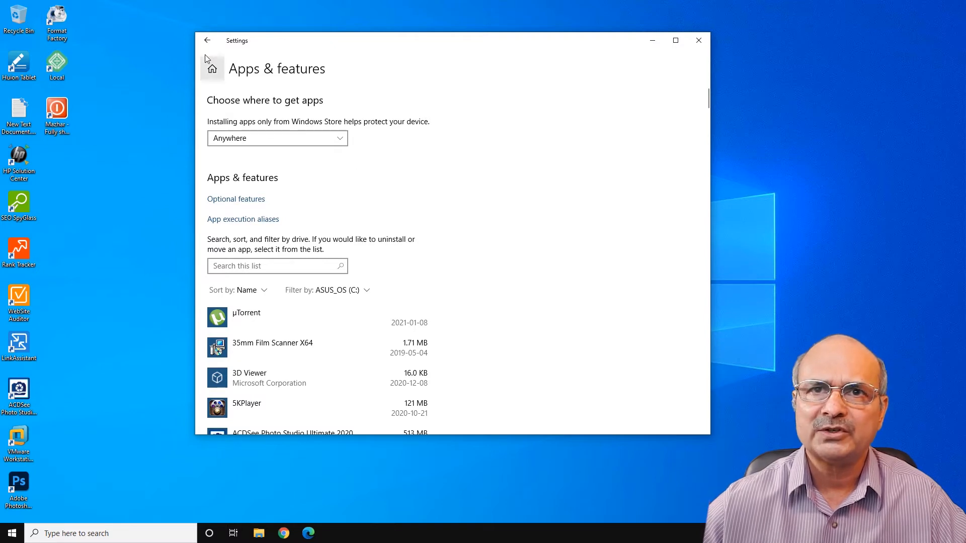
click(207, 41)
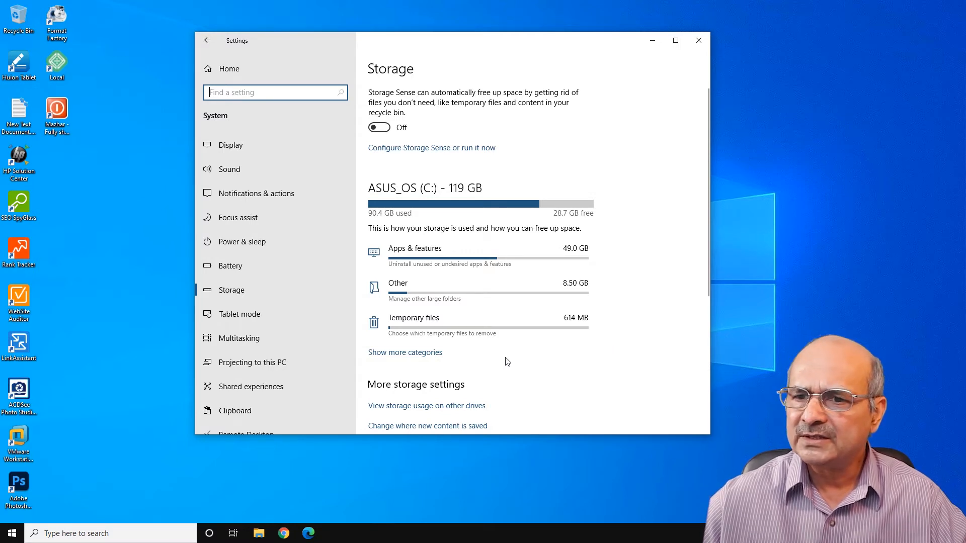
Show more storage categories for the C: drive and look through the full usage breakdown.
click(410, 353)
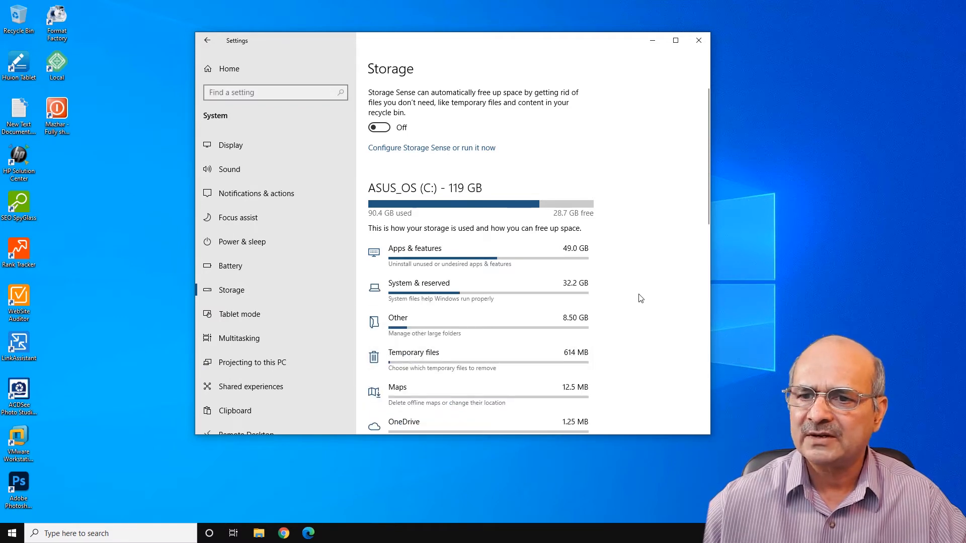
scroll(641, 298, down, 2)
scroll(641, 298, down, 3)
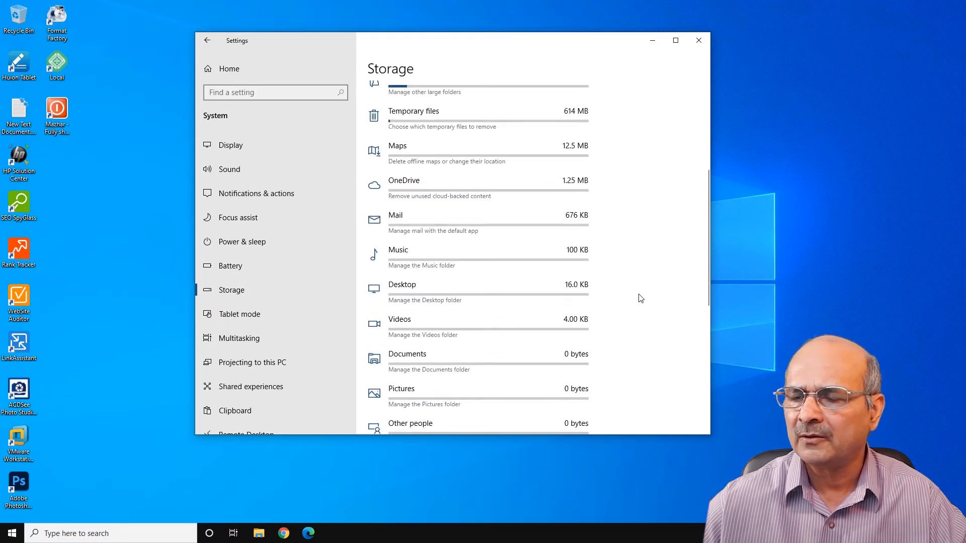
scroll(640, 299, up, 5)
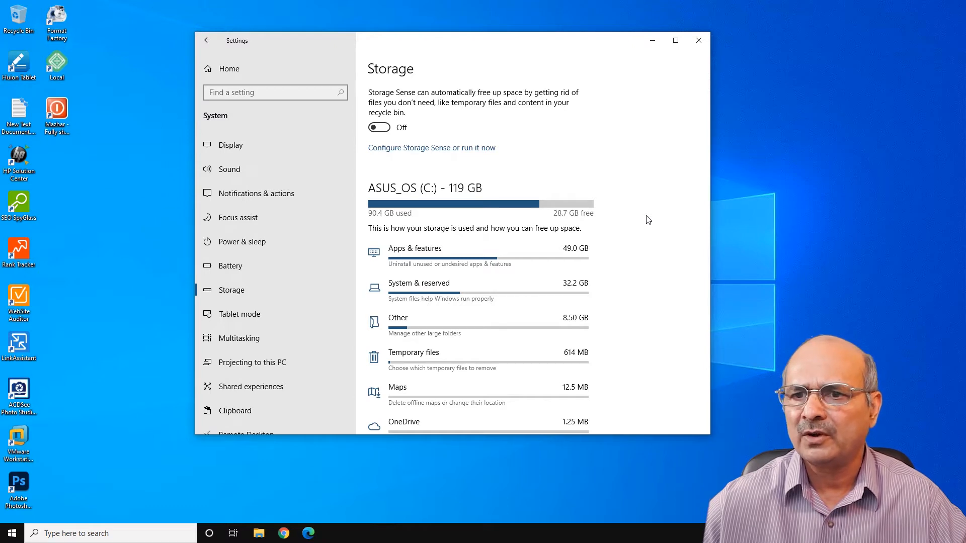
View the storage usage of the ASUS_DATA (D:) drive by category, and return to the Storage page.
scroll(649, 220, down, 5)
scroll(646, 219, down, 10)
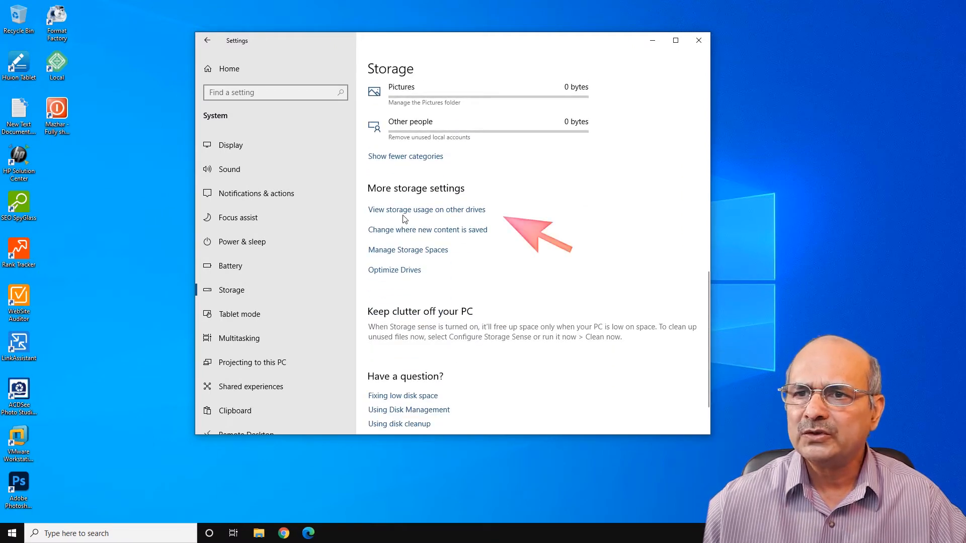
click(448, 210)
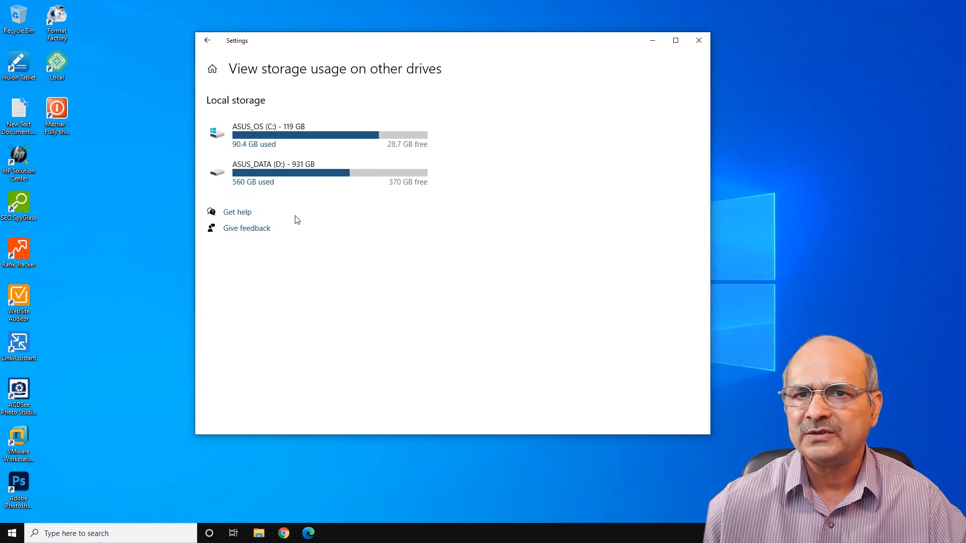
click(300, 174)
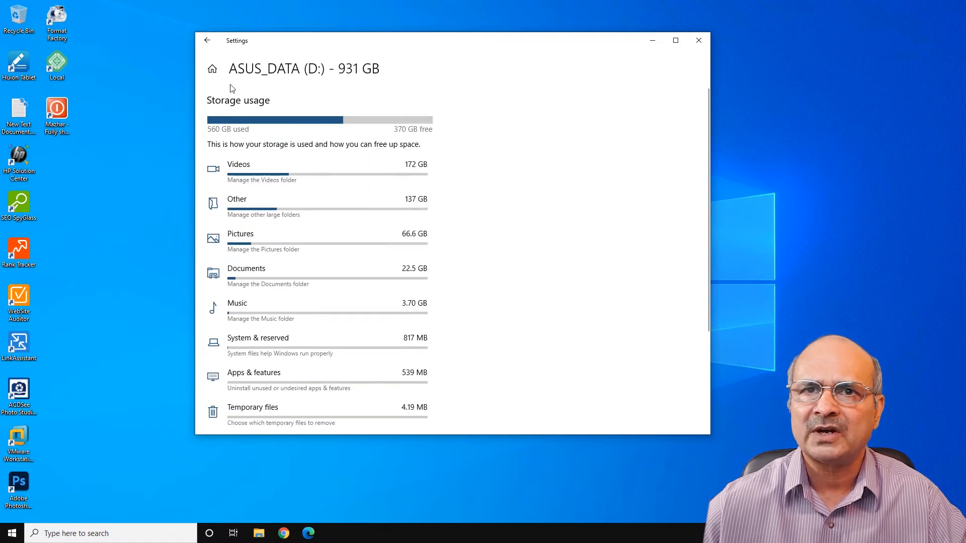
click(207, 43)
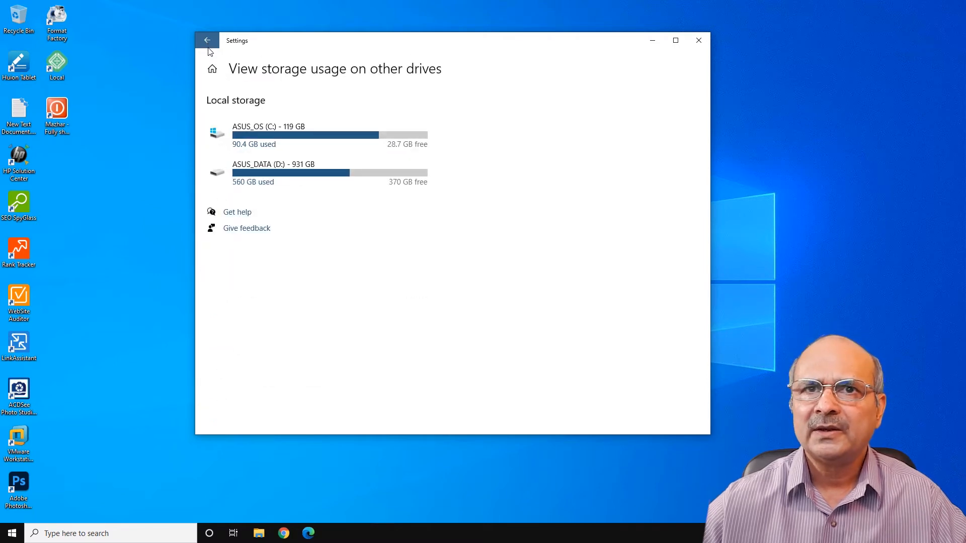
click(208, 42)
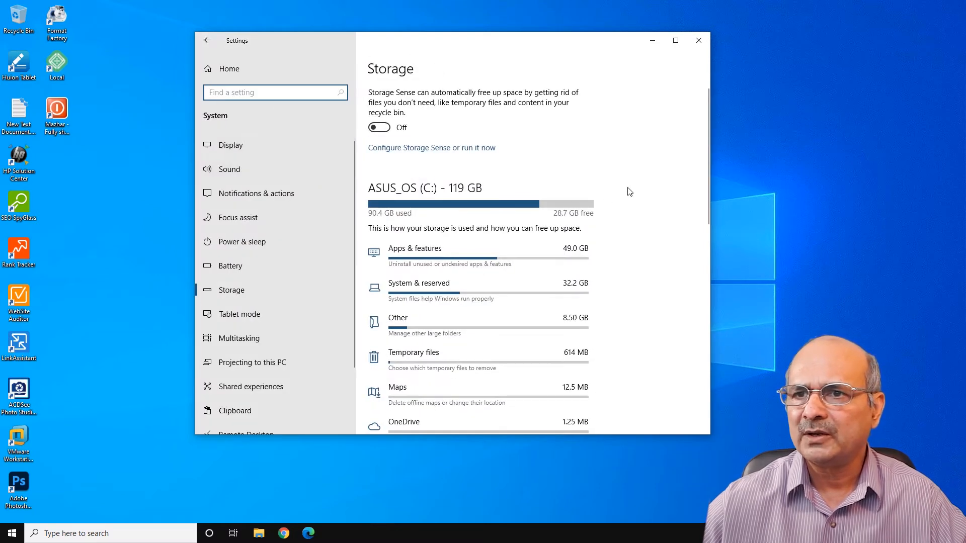
Turn on Storage Sense and open its configuration page.
scroll(654, 198, down, 2)
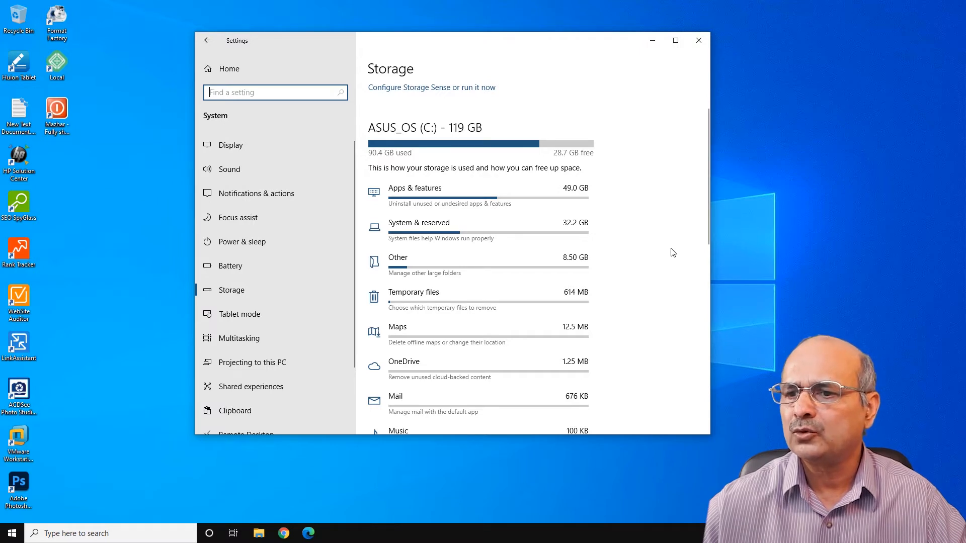
scroll(673, 253, down, 8)
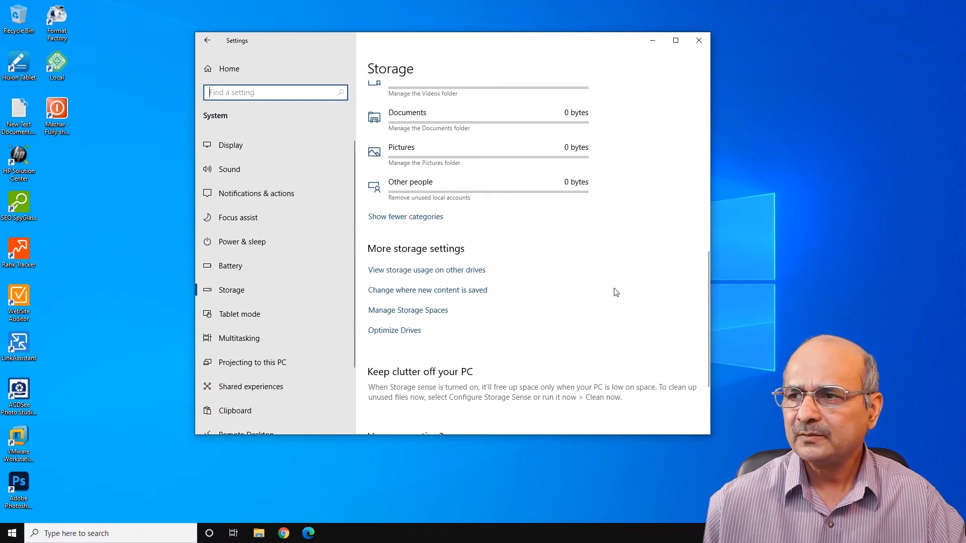
scroll(616, 292, up, 10)
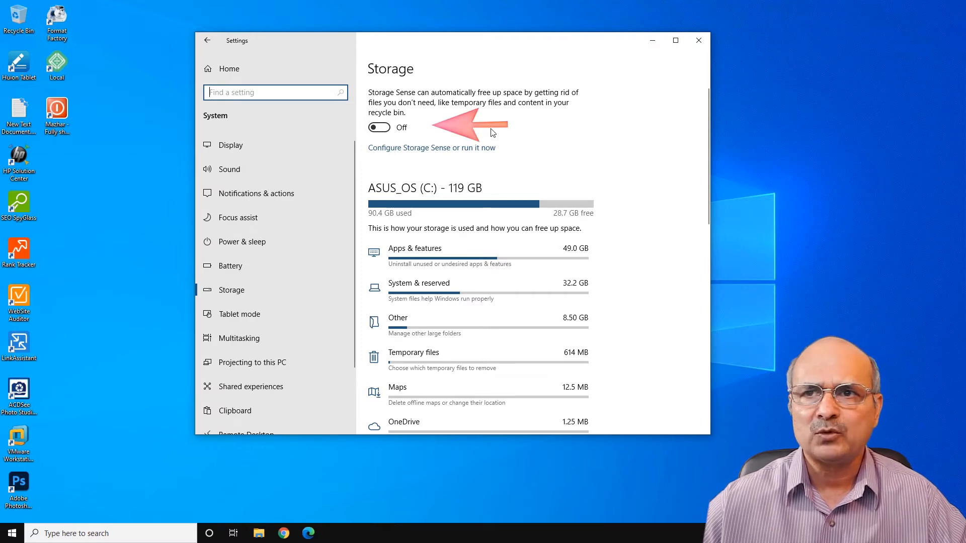
click(385, 129)
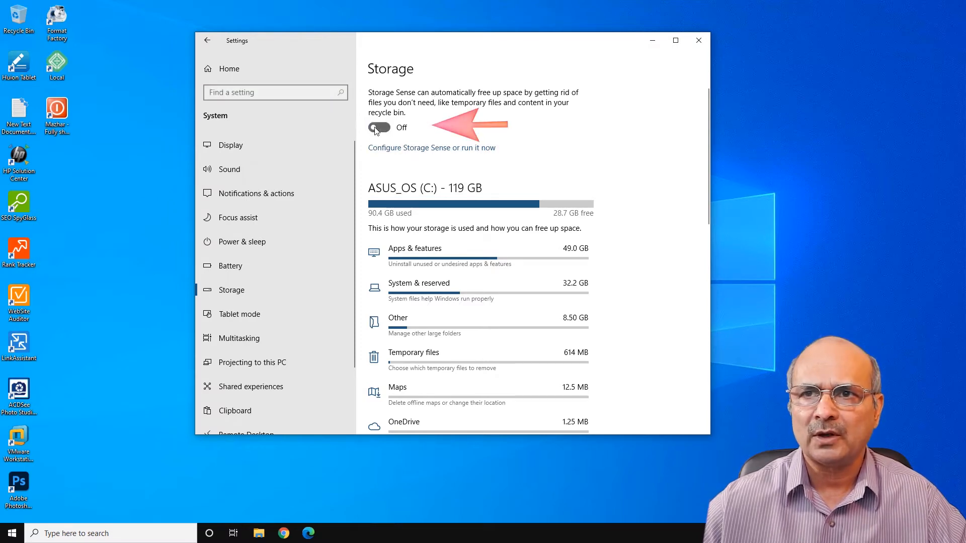
click(412, 150)
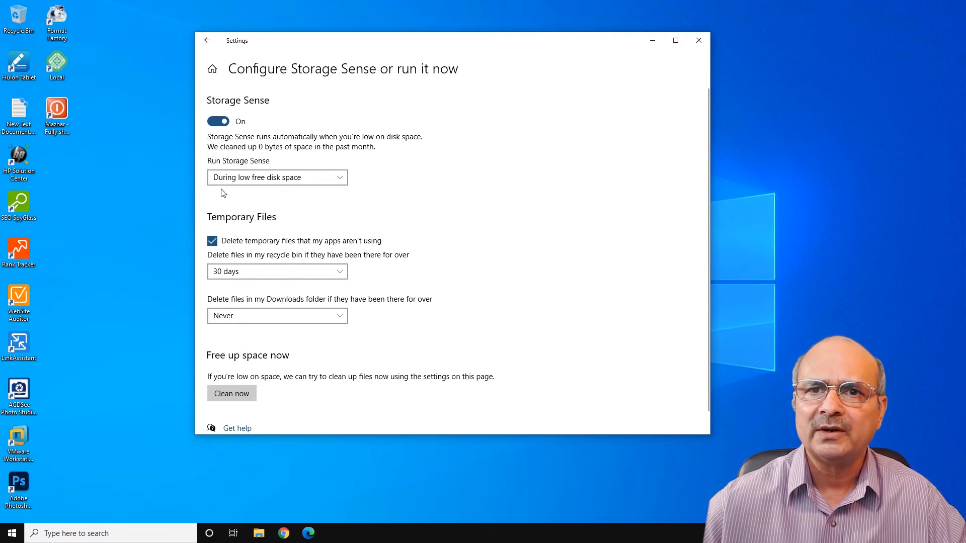
Inspect the available Storage Sense run schedules and recycle bin retention periods, leaving the current selections in place.
click(340, 180)
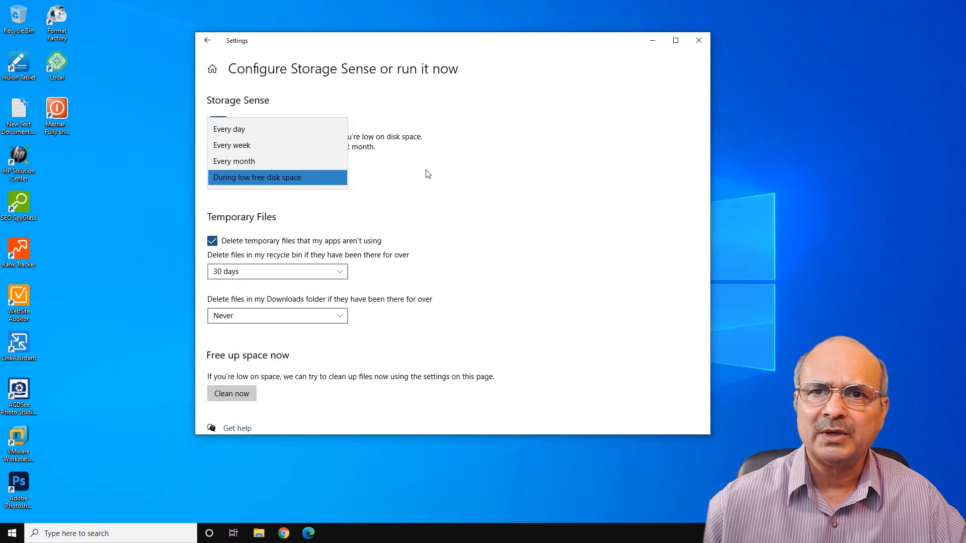
click(428, 174)
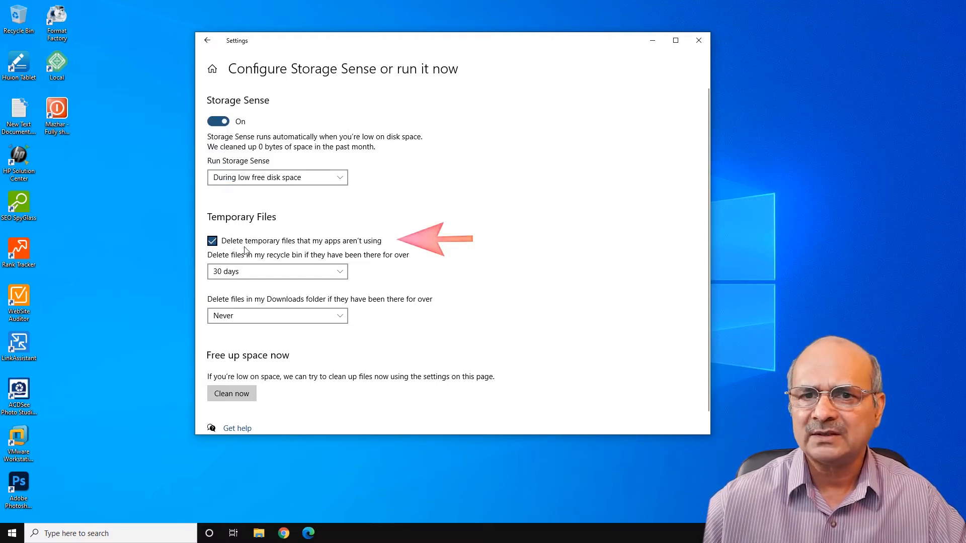
click(341, 273)
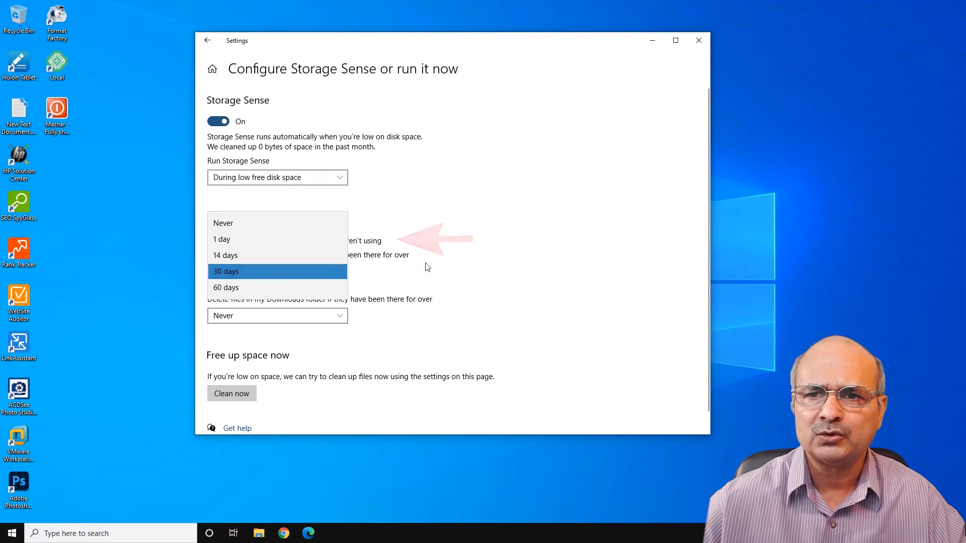
click(459, 264)
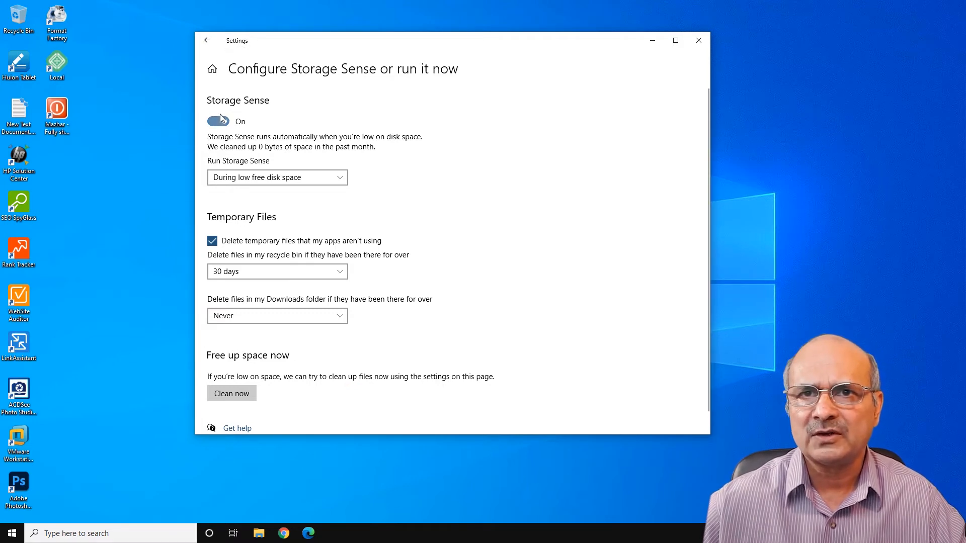
Return to the Storage page and look over the C: drive's usage categories.
click(207, 42)
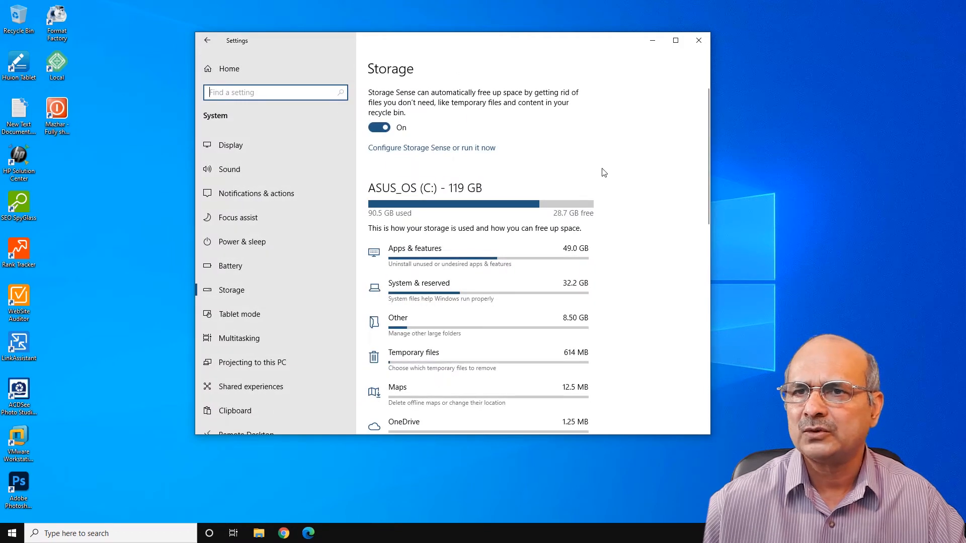
scroll(630, 158, down, 3)
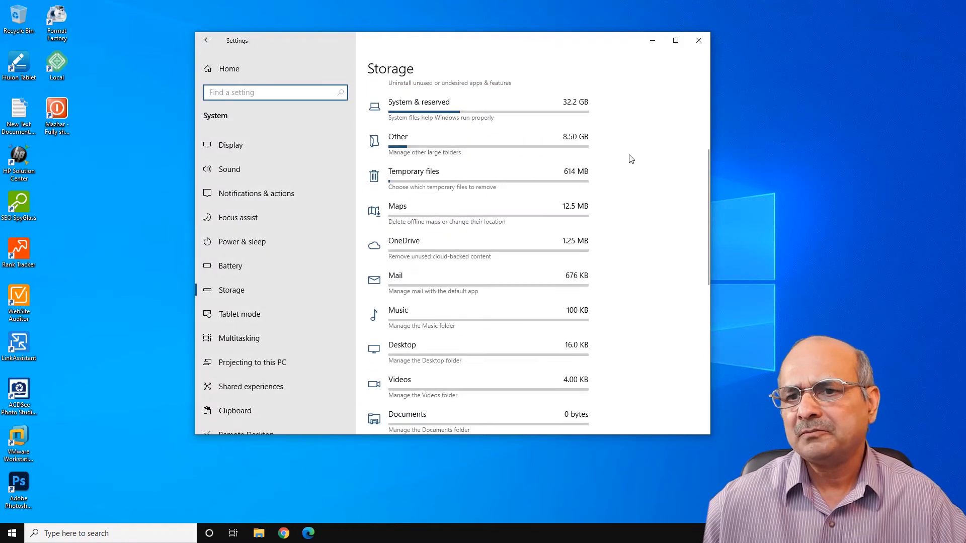
scroll(631, 159, down, 3)
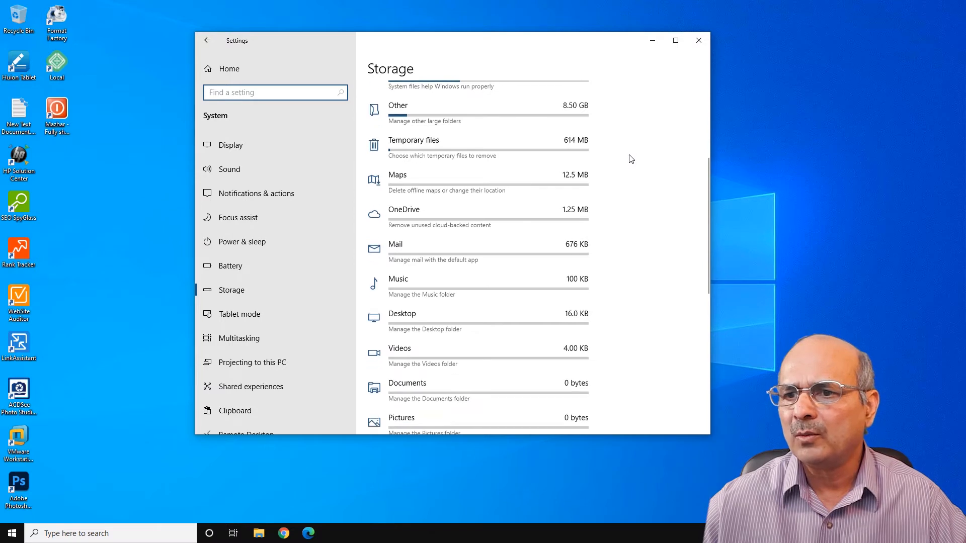
scroll(631, 158, up, 10)
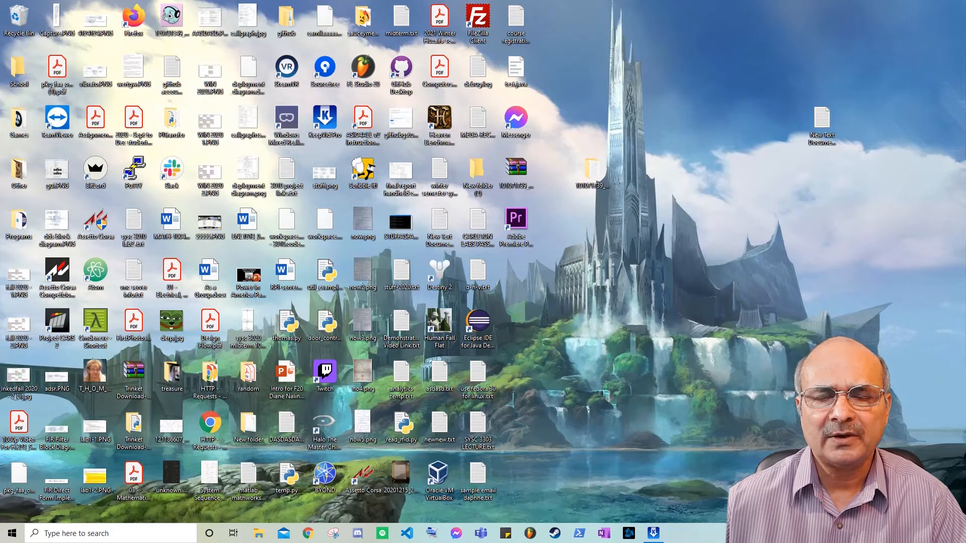
Open This PC in File Explorer to check the free space on the second computer's drives.
key(super+e)
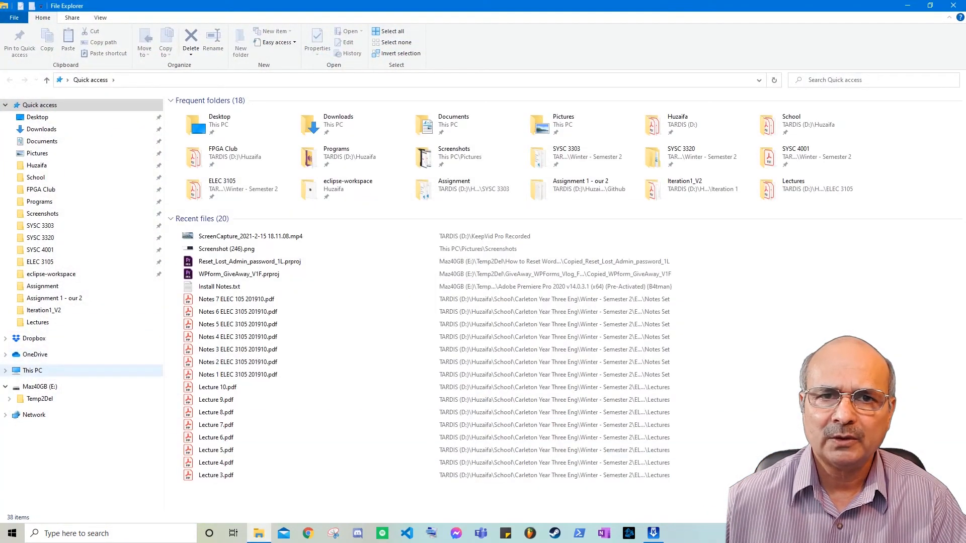
click(32, 370)
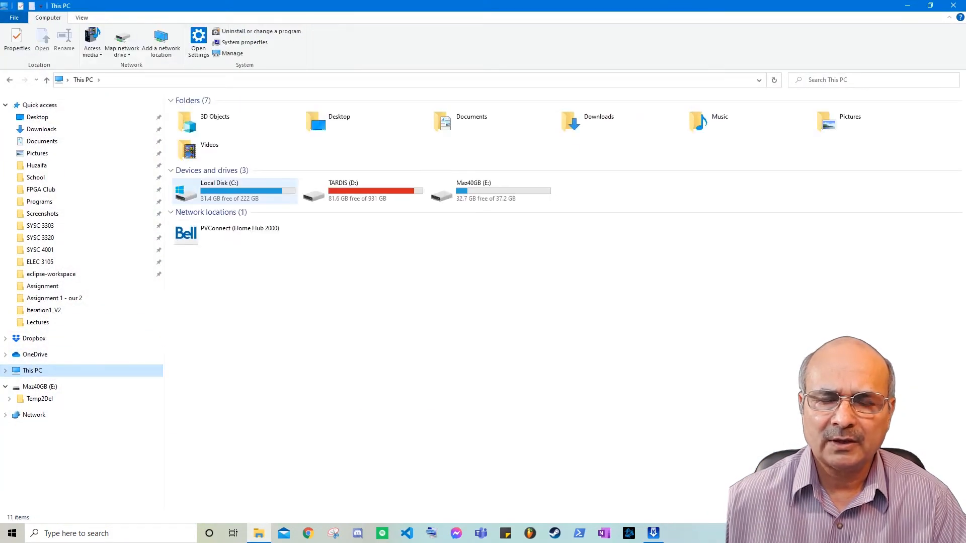
Search Windows for "tree" and launch the TreeSize Free app.
click(234, 190)
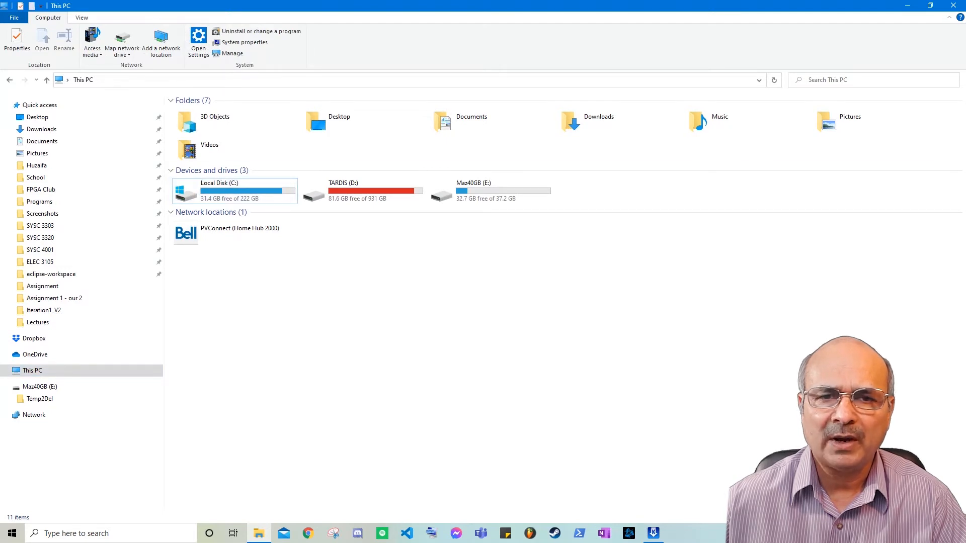
click(12, 533)
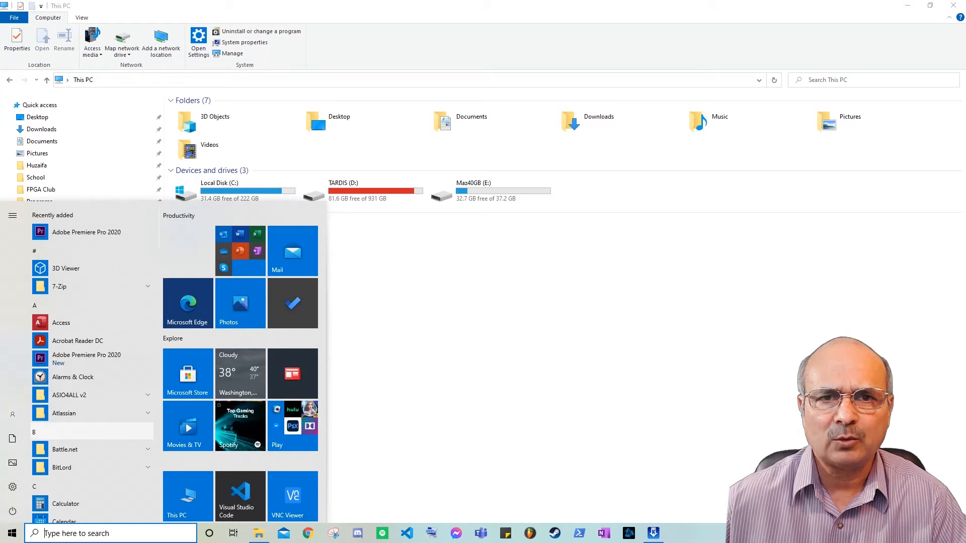
click(110, 534)
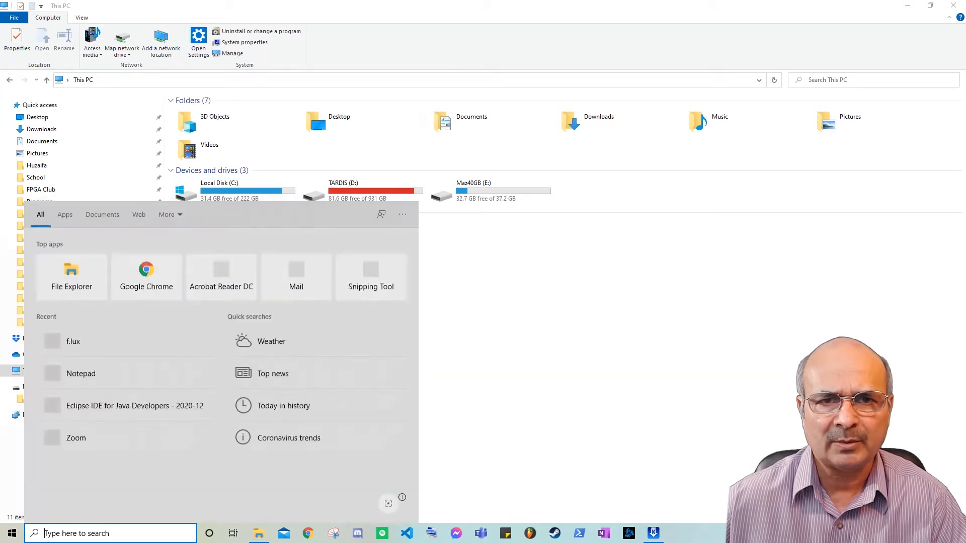
text(tree)
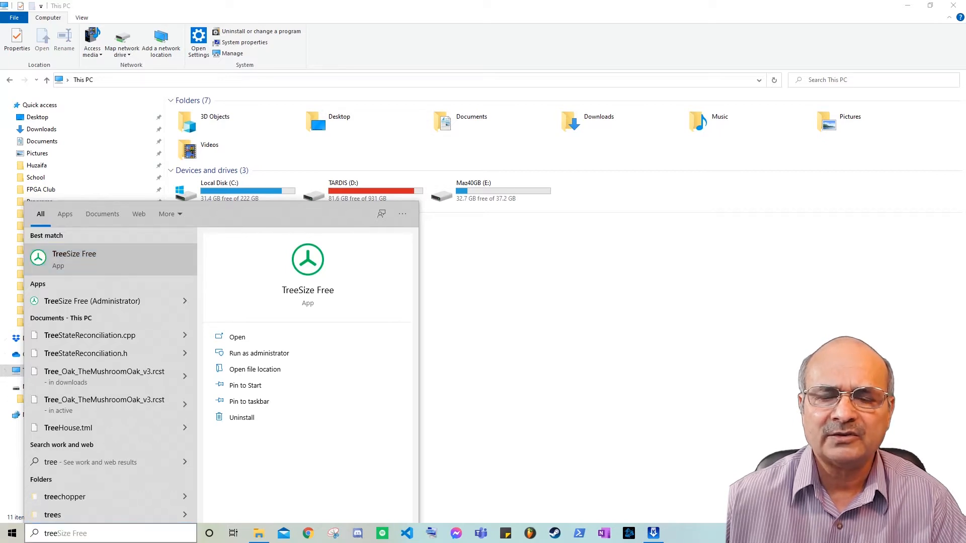
key(Escape)
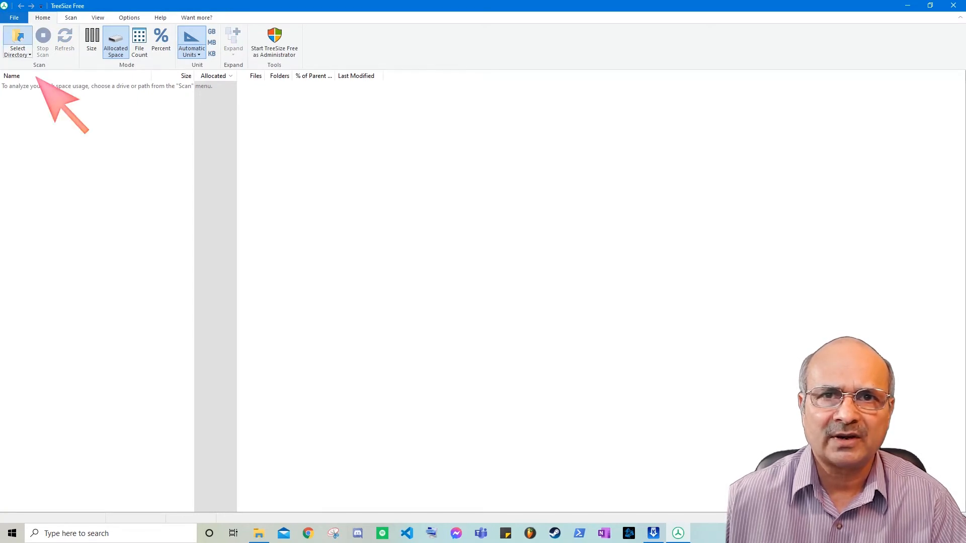
Choose Local Disk (C:) under This PC as the directory for TreeSize Free to scan.
click(18, 37)
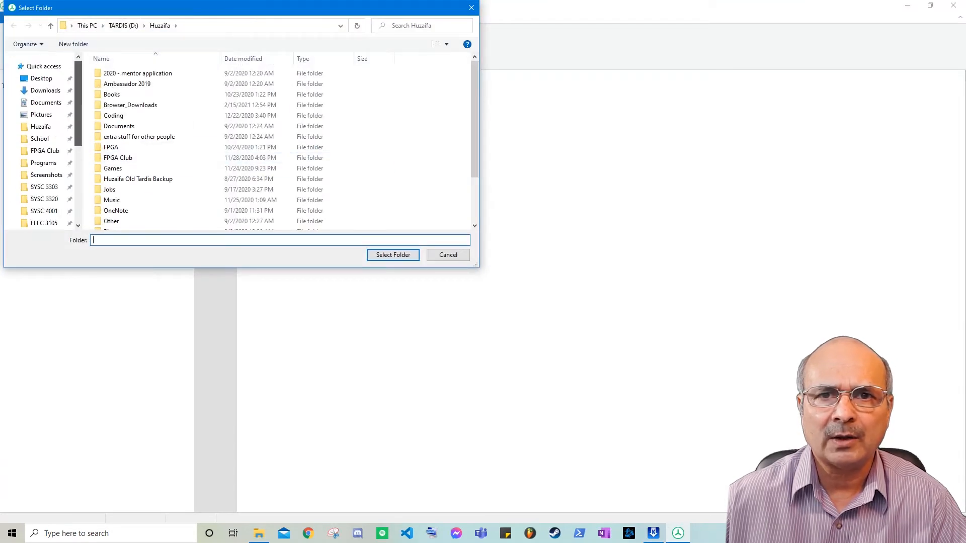
scroll(40, 166, down, 5)
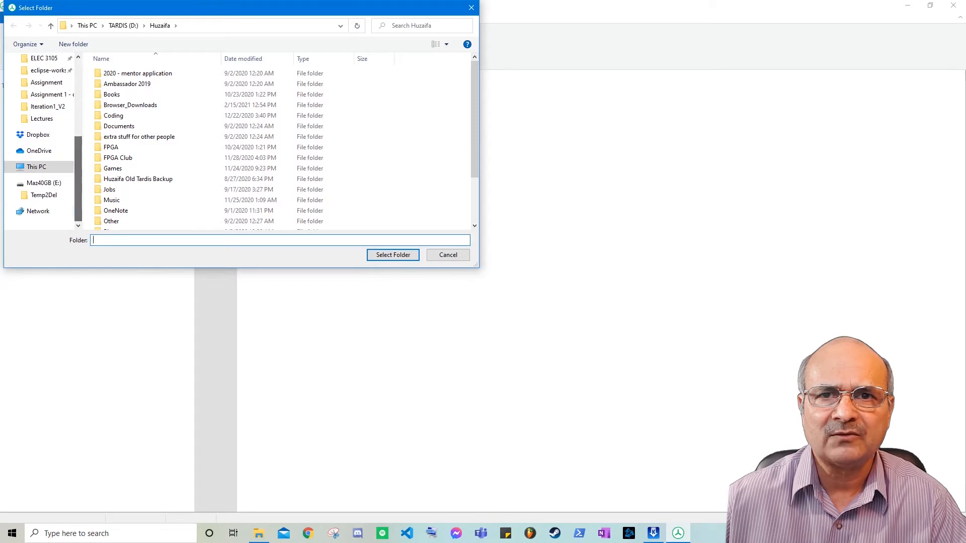
click(36, 167)
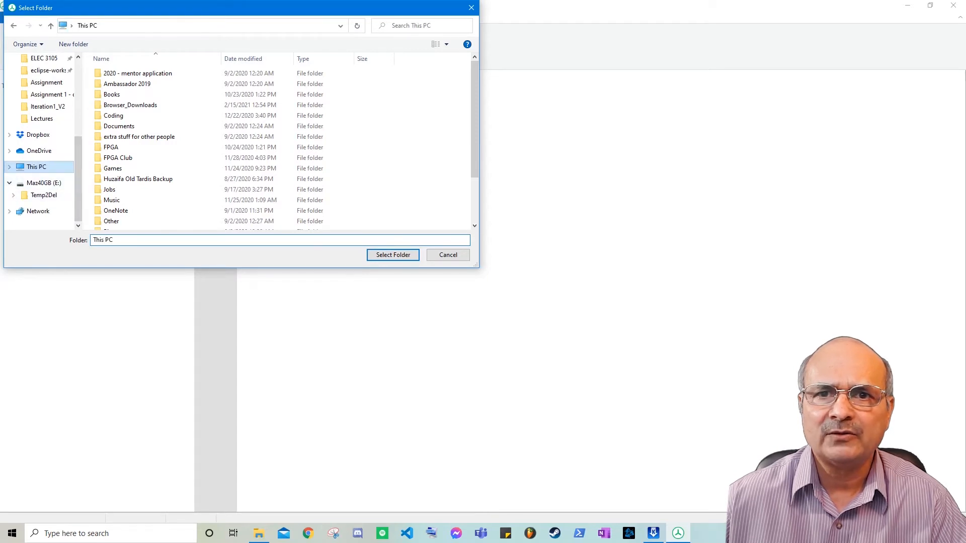
click(154, 208)
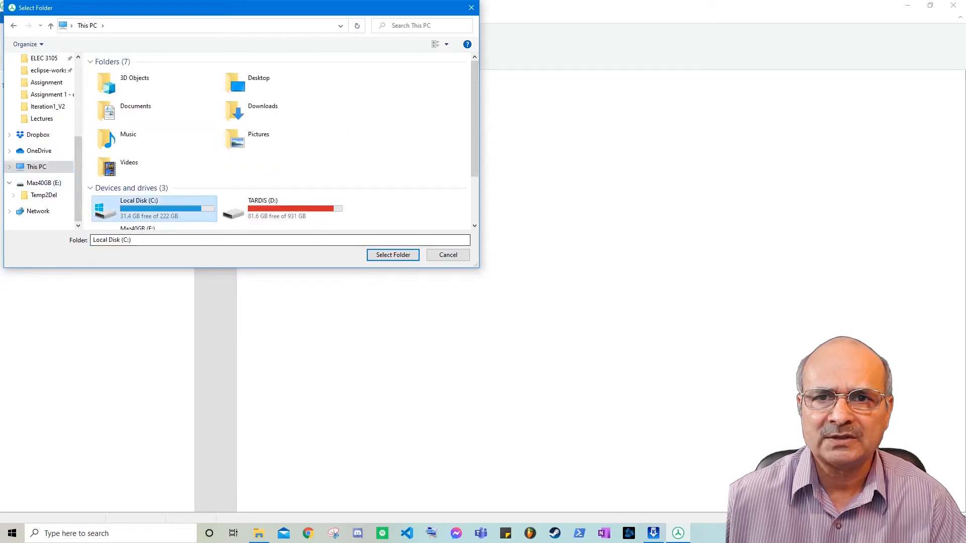
click(393, 255)
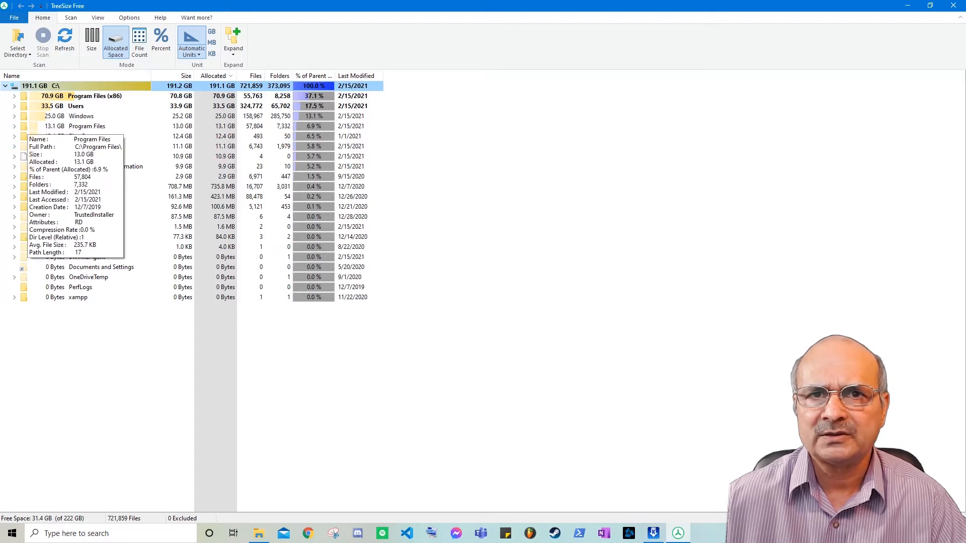
Expand the Users folder and the main user profile inside it to see which subfolders take up space.
click(87, 126)
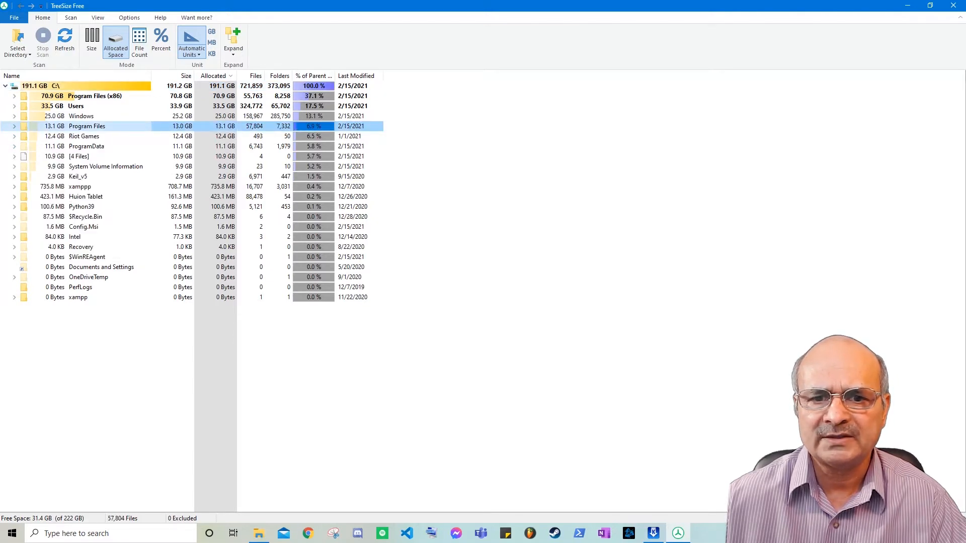
click(76, 106)
click(14, 107)
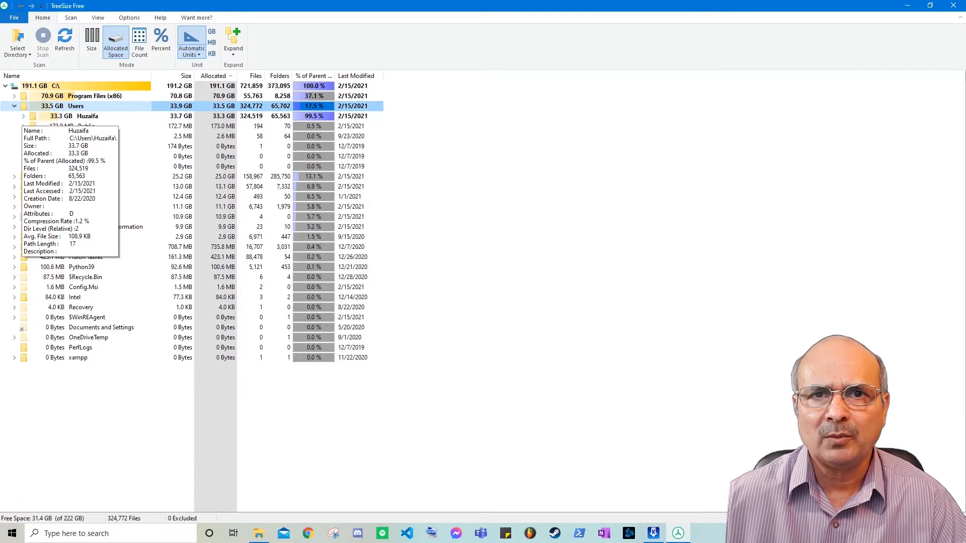
click(23, 116)
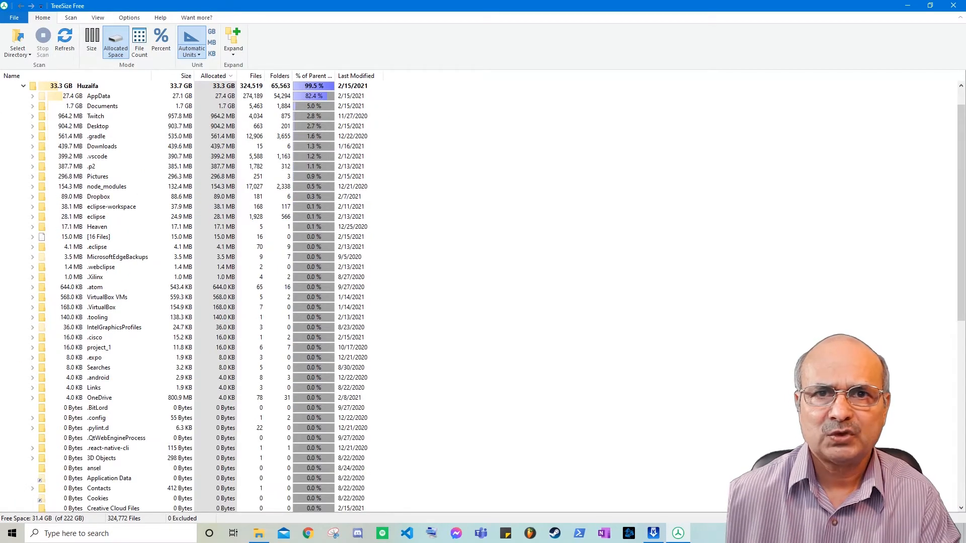
Check the sizes of the Documents, Twitch, Desktop and Downloads folders in the user profile.
click(102, 106)
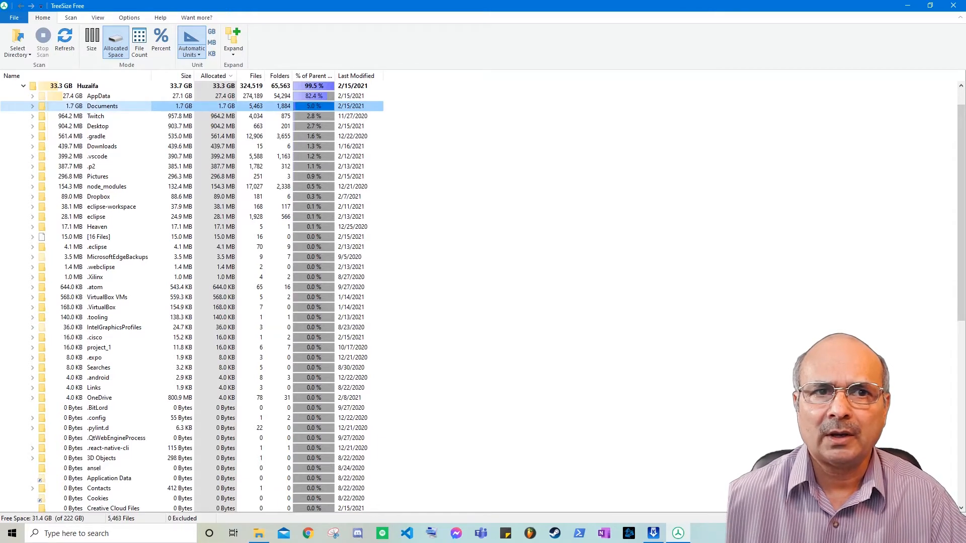
click(96, 117)
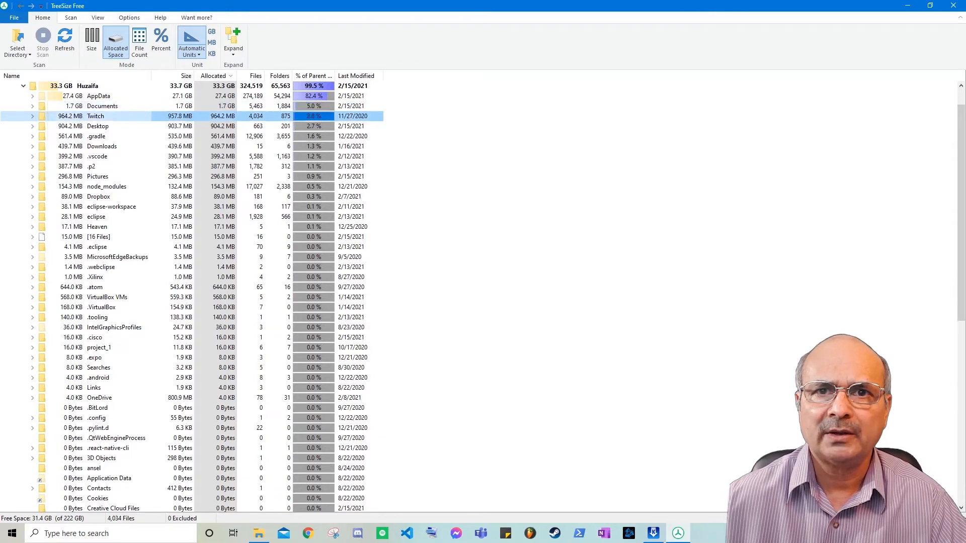
click(98, 127)
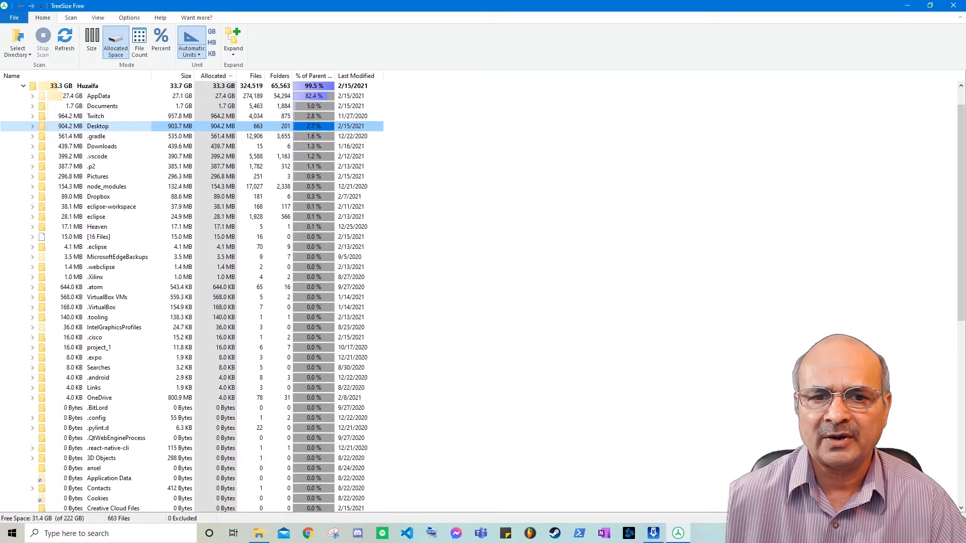
click(102, 147)
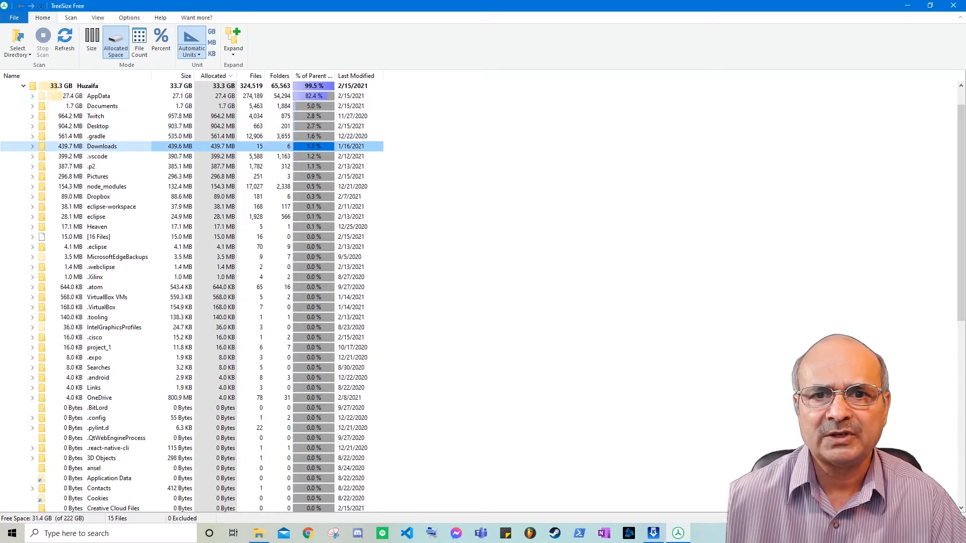
Expand the AppData folder and compare the sizes of its Local, Roaming and LocalLow subfolders.
click(98, 96)
click(32, 96)
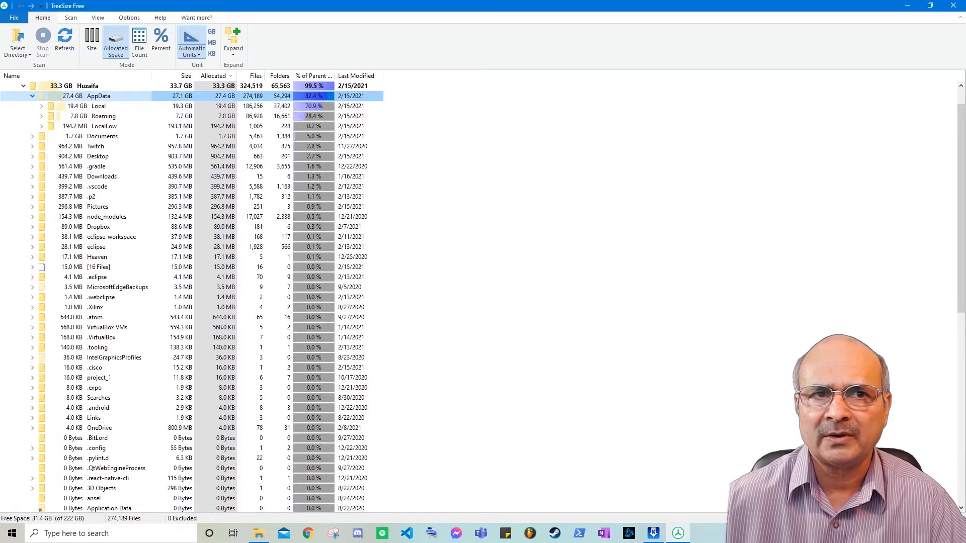
click(98, 106)
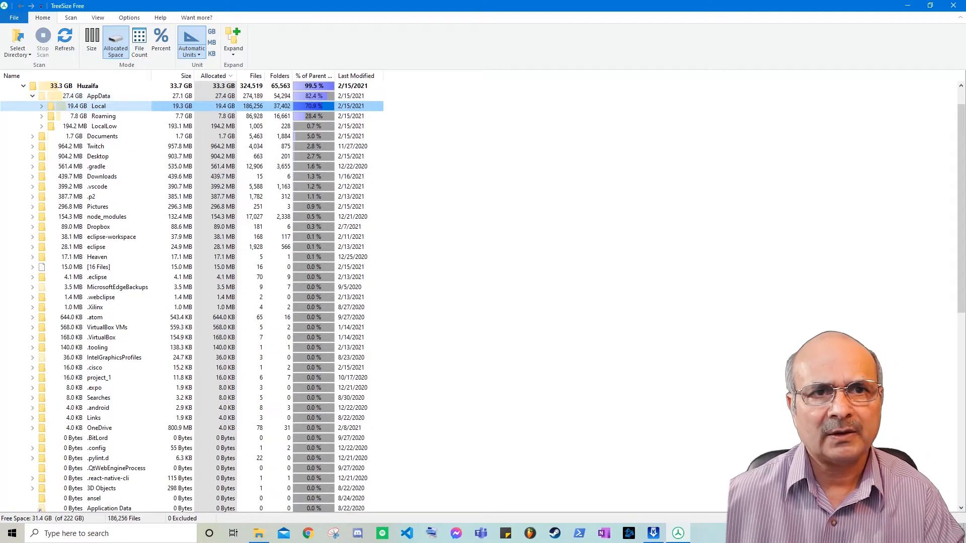
click(103, 126)
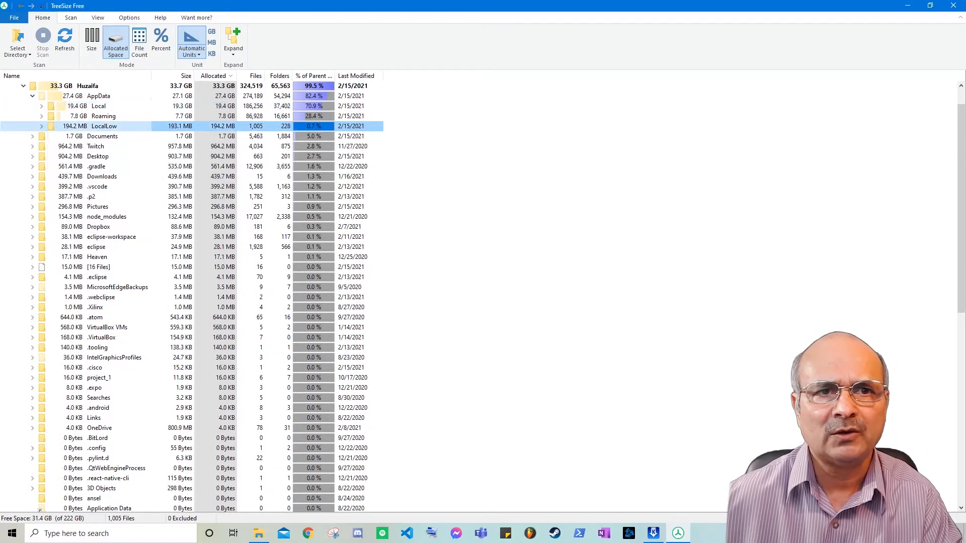
click(98, 97)
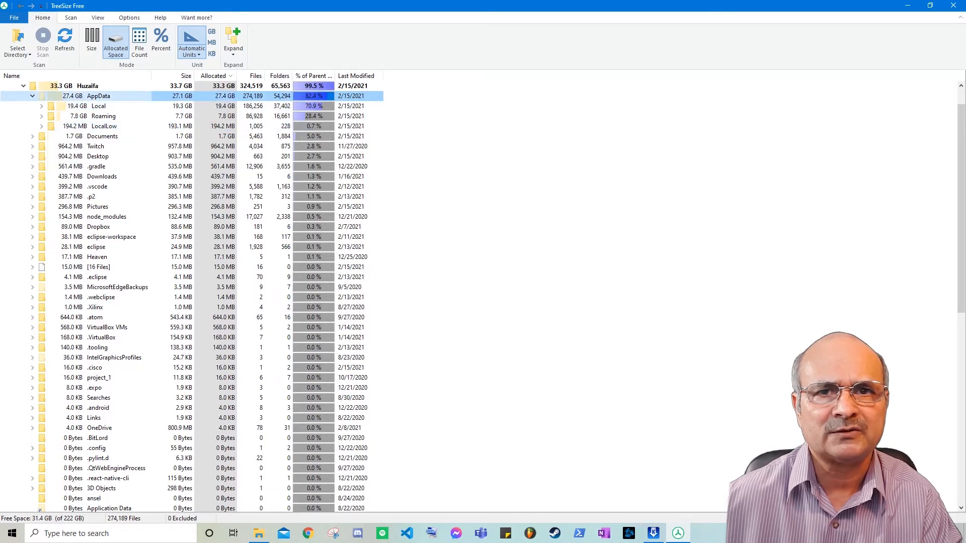
Expand AppData's Local folder and go through its largest subfolders from Google down to Programs.
click(98, 106)
double_click(99, 107)
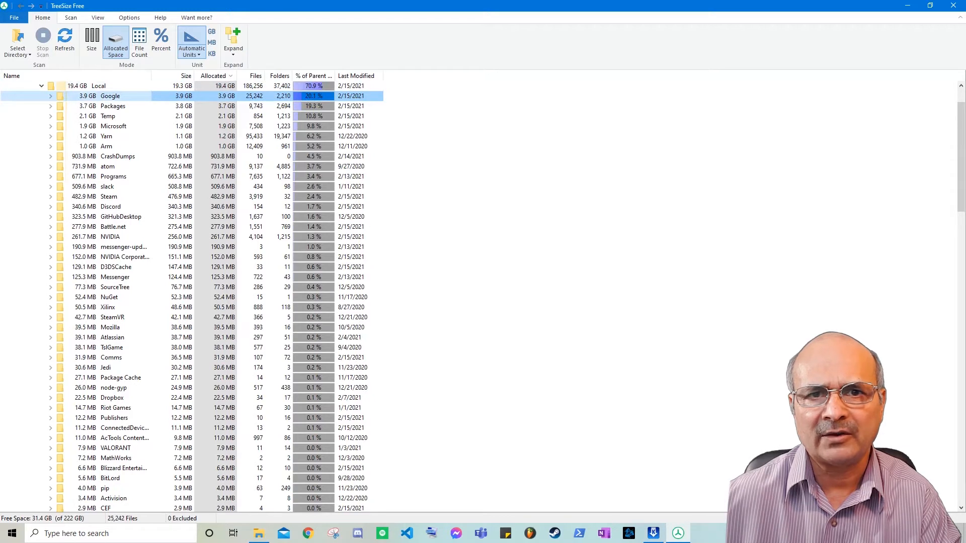
key(Down)
key(Down)
key(Down)
key(Down)
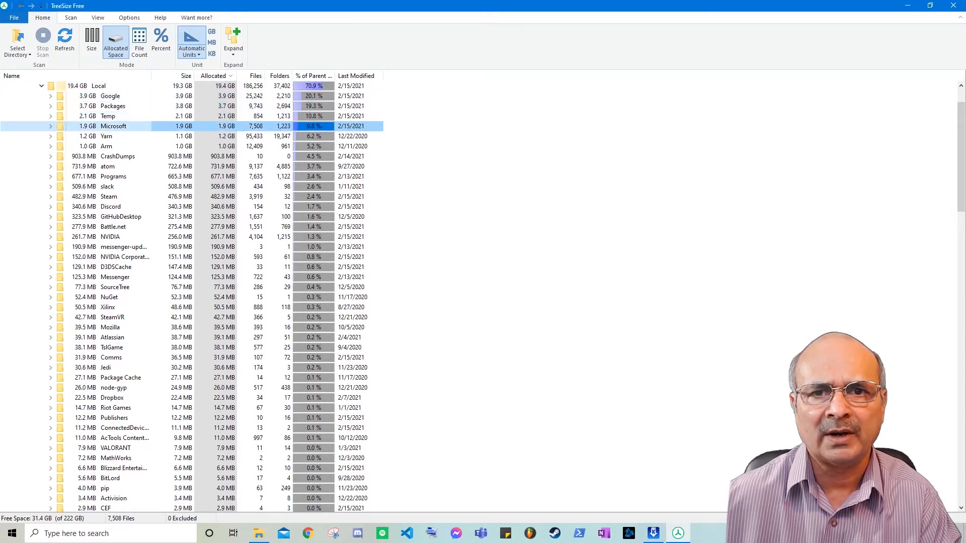
key(Down)
key(Down)
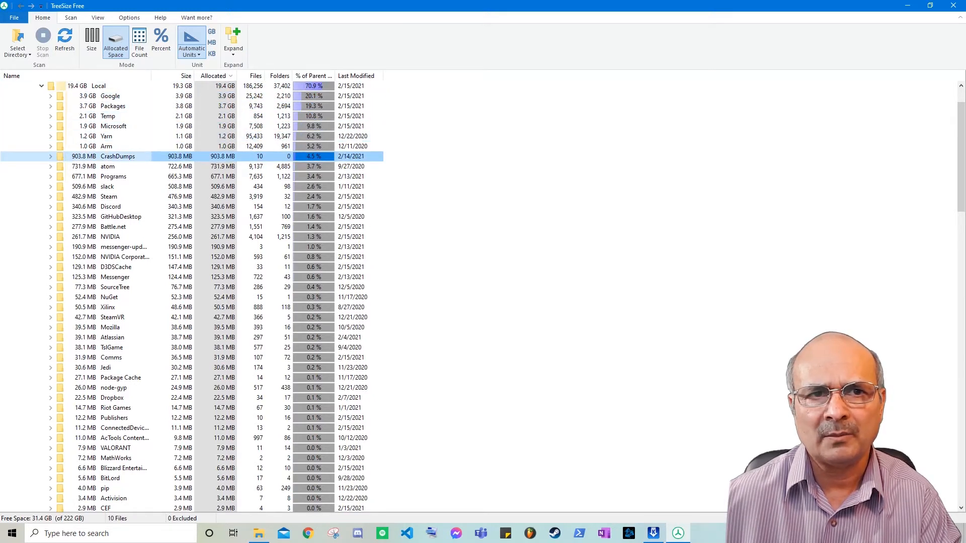
key(Down)
key(Down)
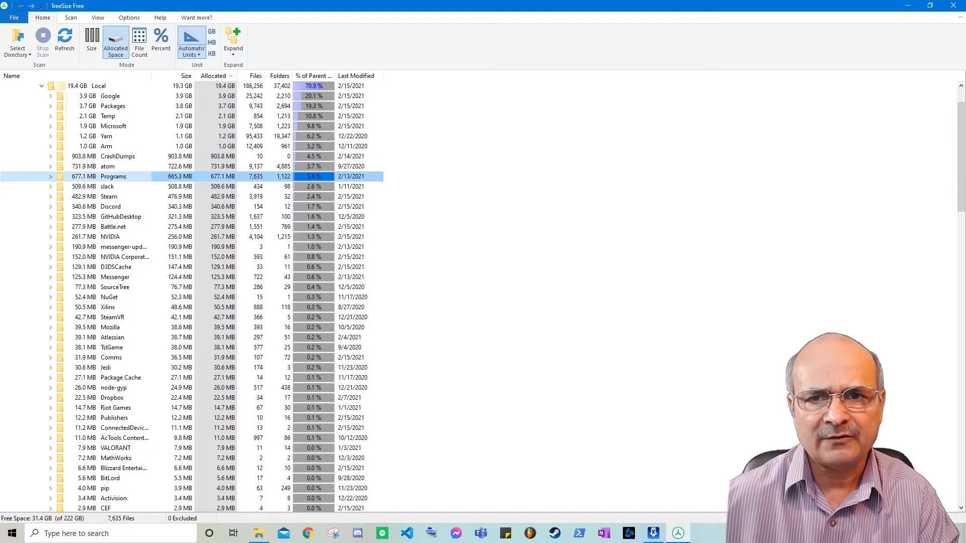
Collapse the Local folder and the whole C:\ tree, and close TreeSize Free.
click(42, 86)
scroll(41, 86, up, 2)
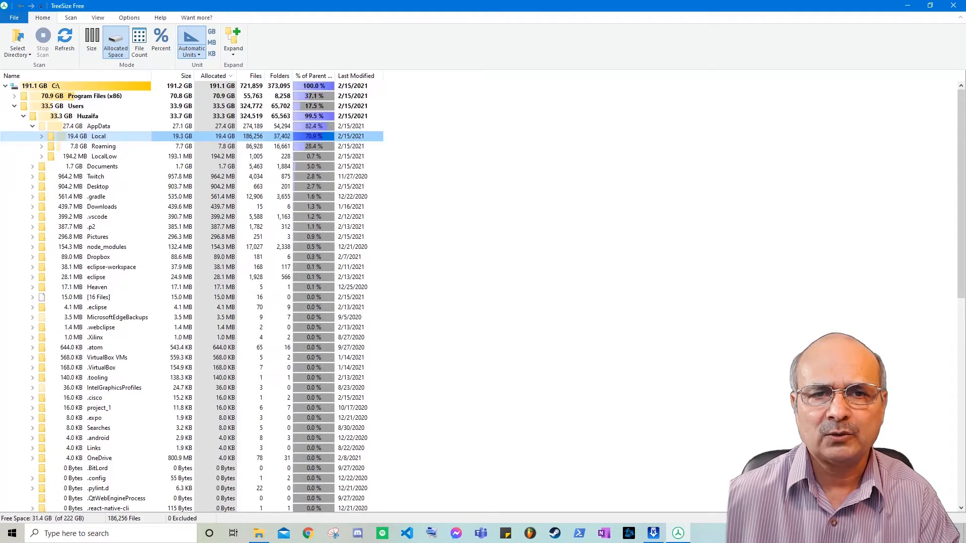
click(5, 86)
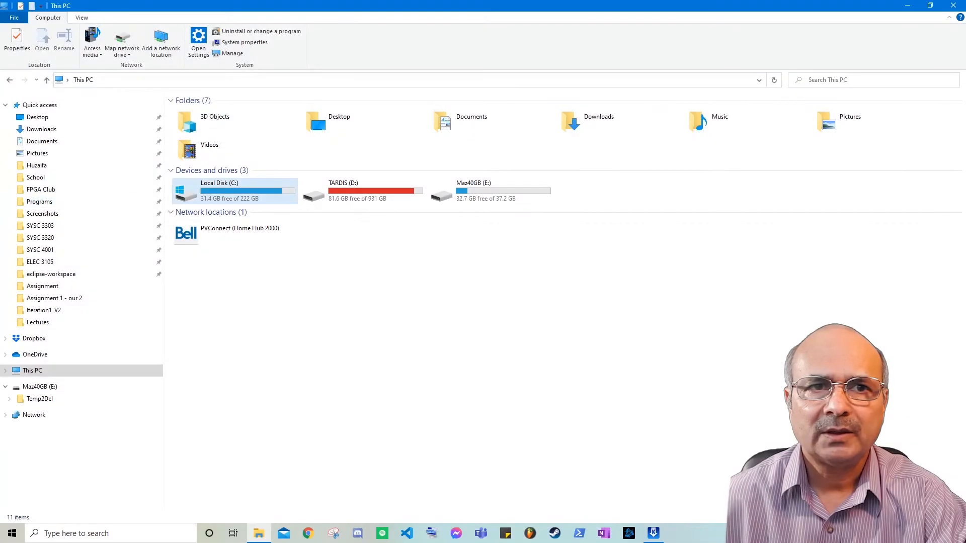
Open the properties of Local Disk (C:) from File Explorer and start Disk Cleanup for the drive.
click(237, 190)
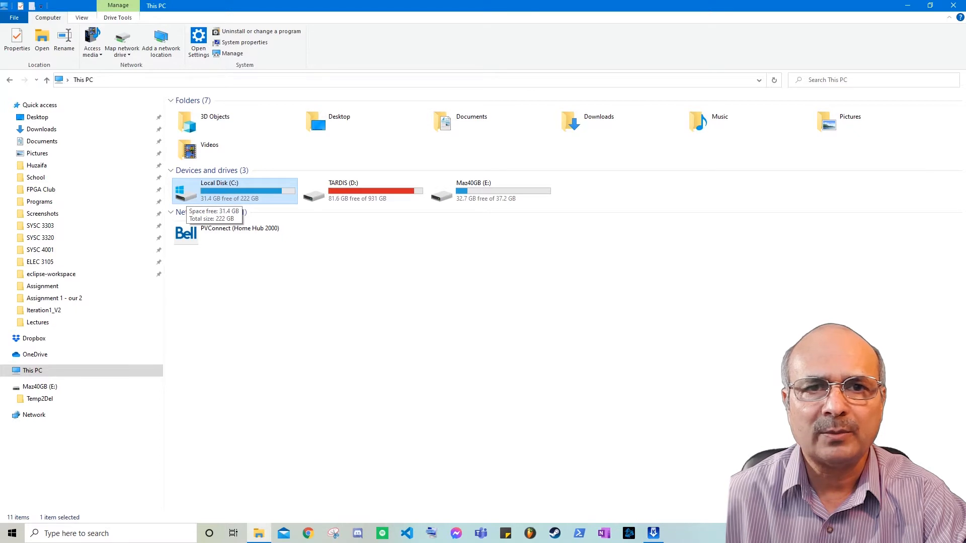
right_click(189, 195)
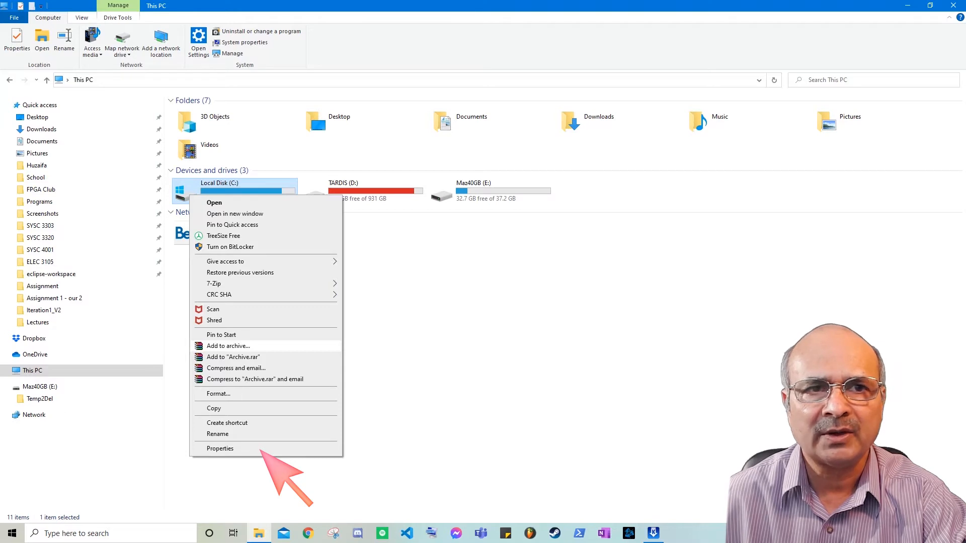
click(220, 448)
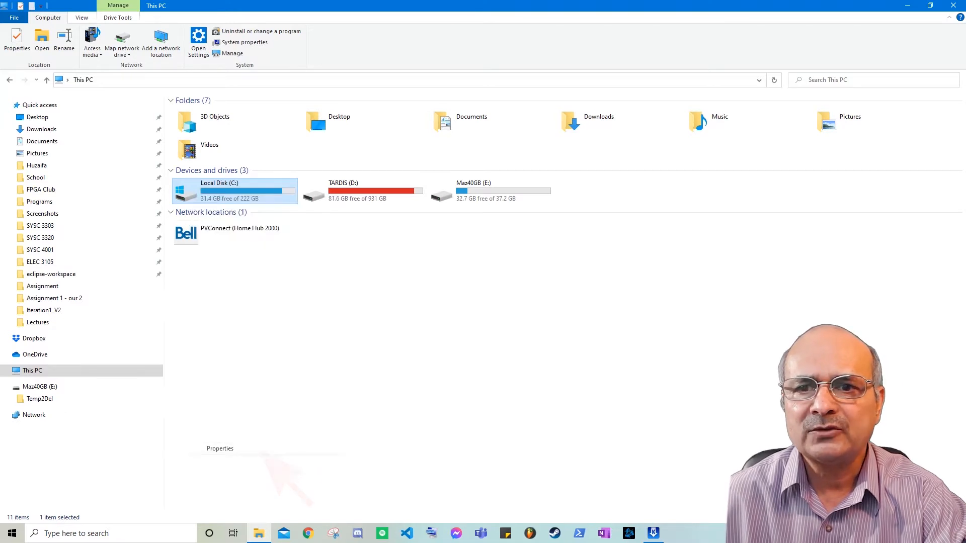
mouse_move(284, 203)
mouse_down()
mouse_move(376, 81)
mouse_move(416, 92)
mouse_up()
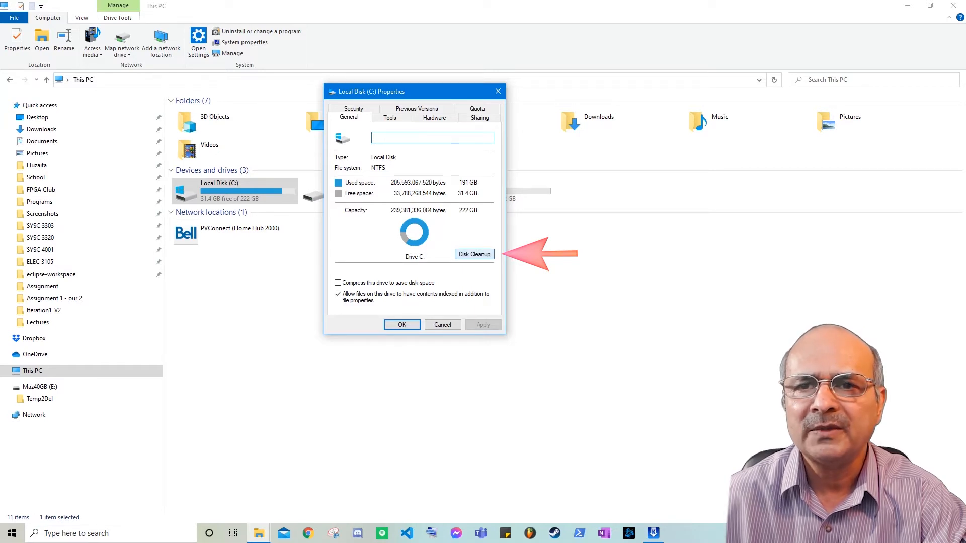
click(475, 255)
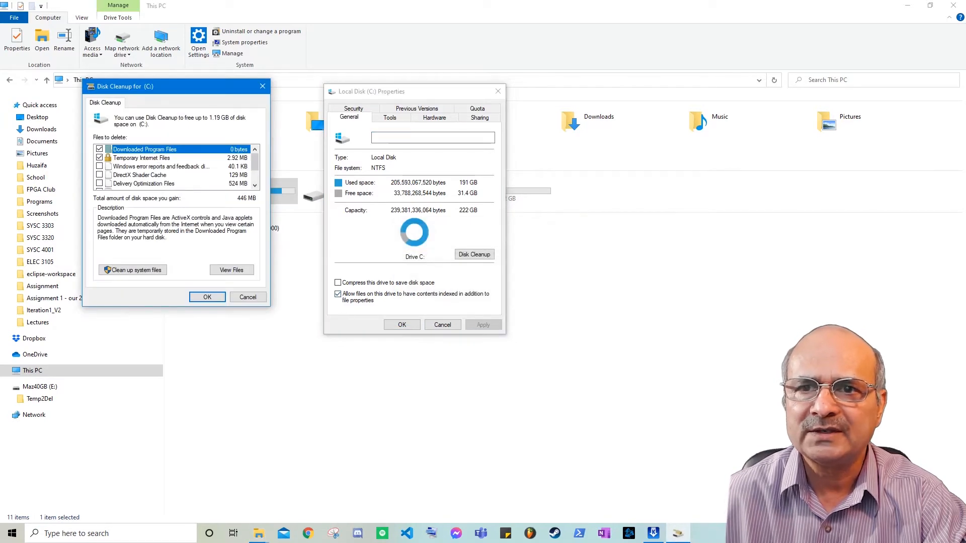
Mark all listed file categories for deletion, including Windows error reports, DirectX Shader Cache, Delivery Optimization Files, Recycle Bin and Temporary files.
drag(393, 144, 298, 134)
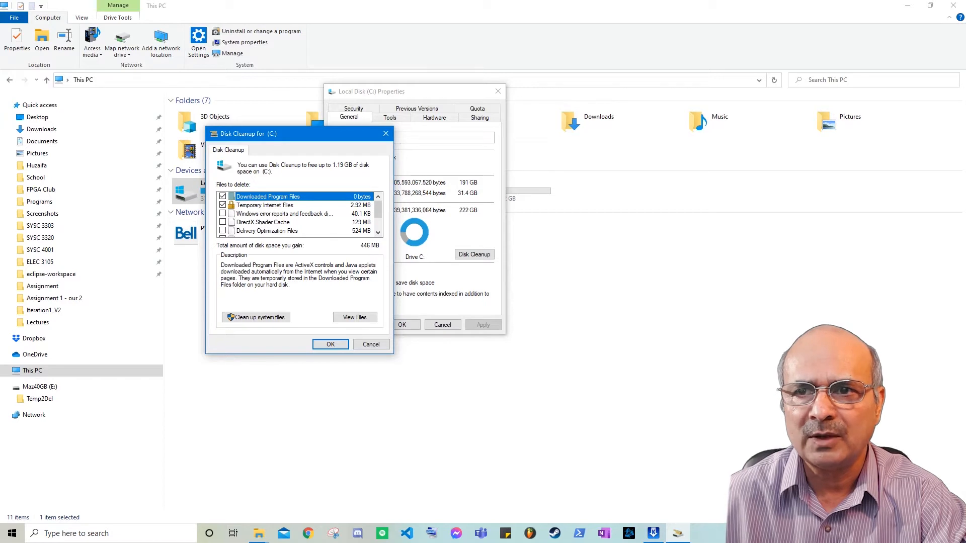
click(222, 214)
click(222, 222)
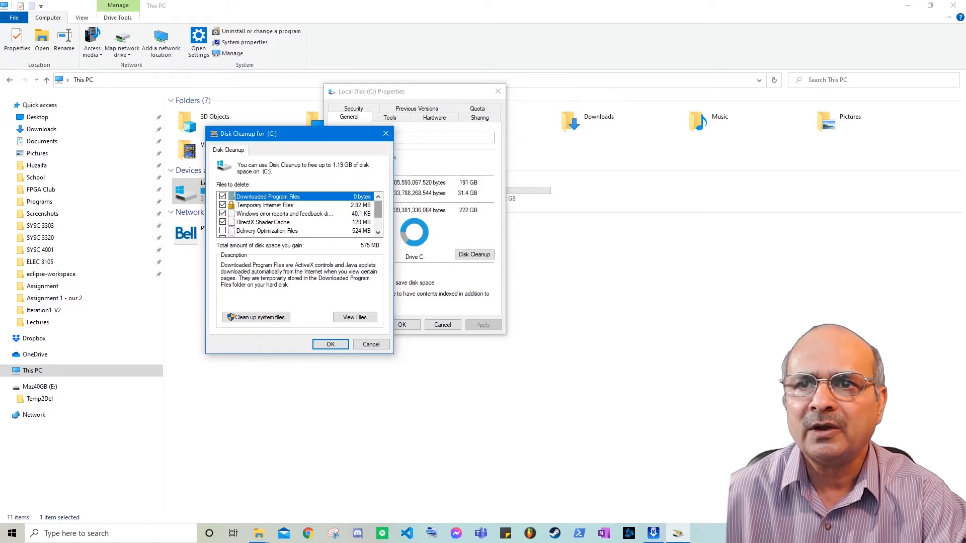
drag(378, 209, 378, 221)
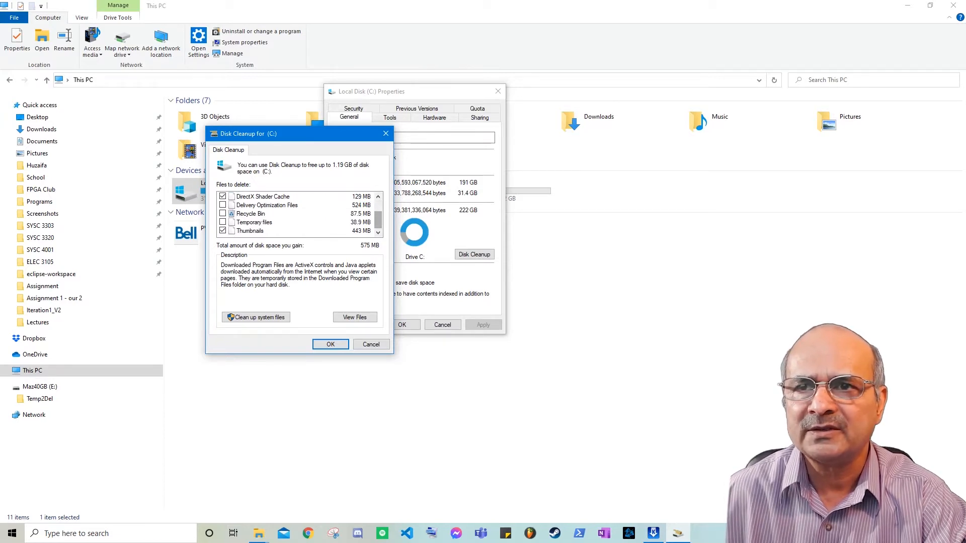
click(222, 222)
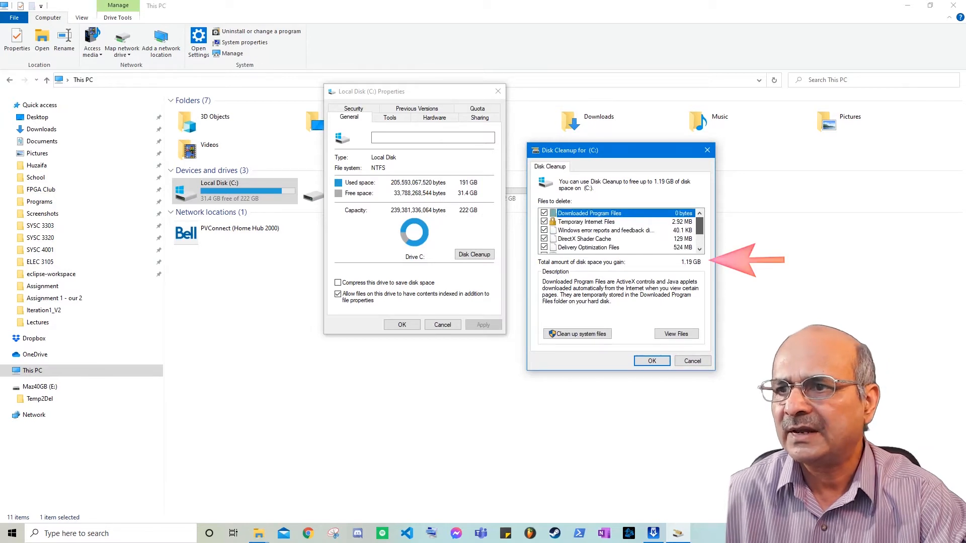
drag(700, 226, 699, 237)
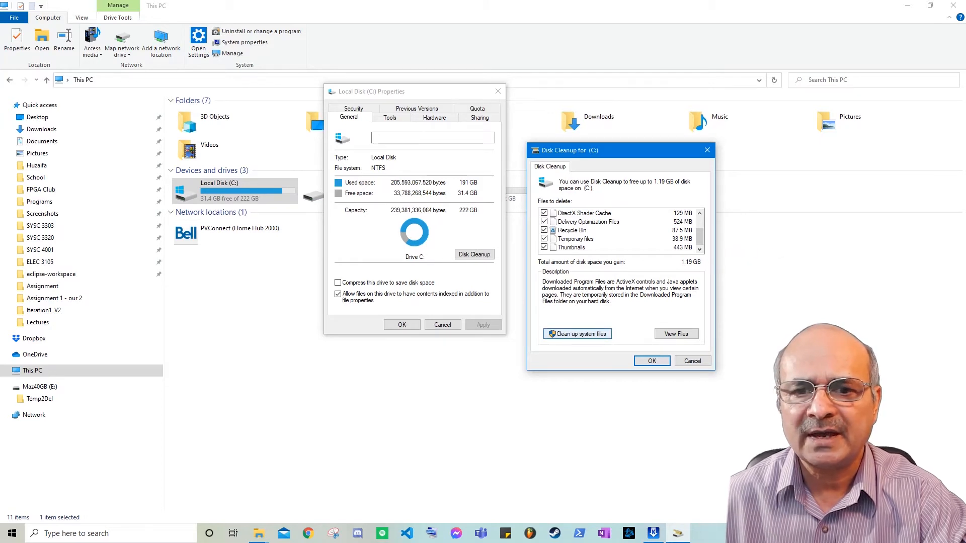
Extend the cleanup to system files and delete all but the most recent system restore point.
click(578, 333)
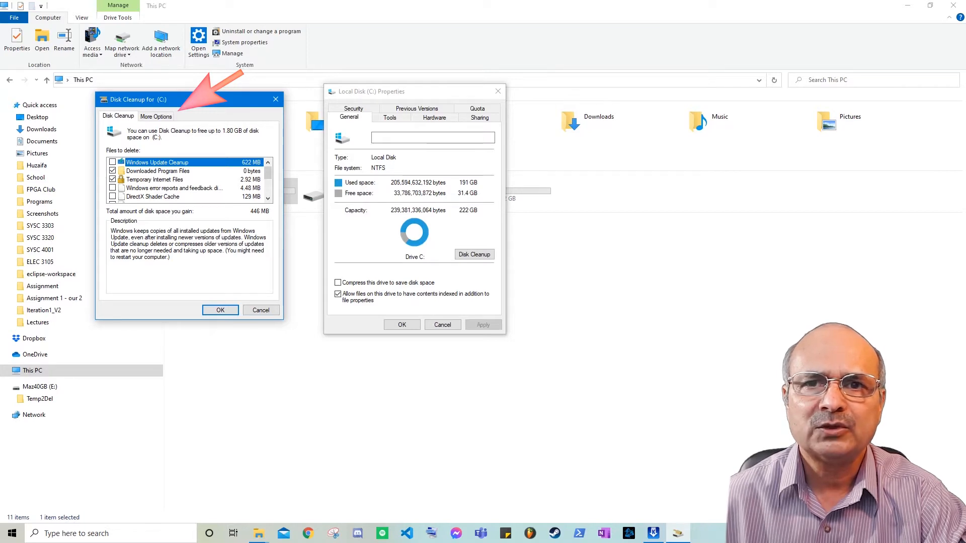
click(156, 116)
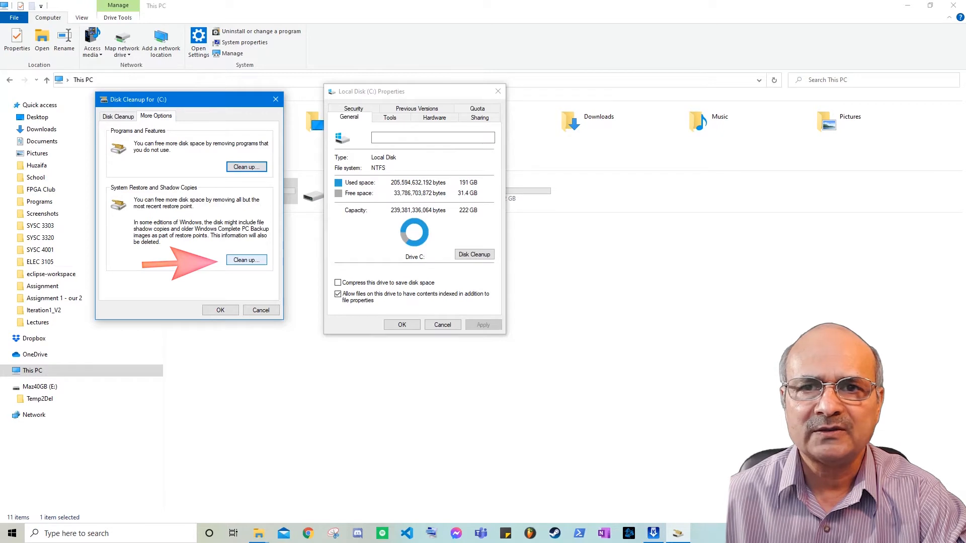
click(246, 260)
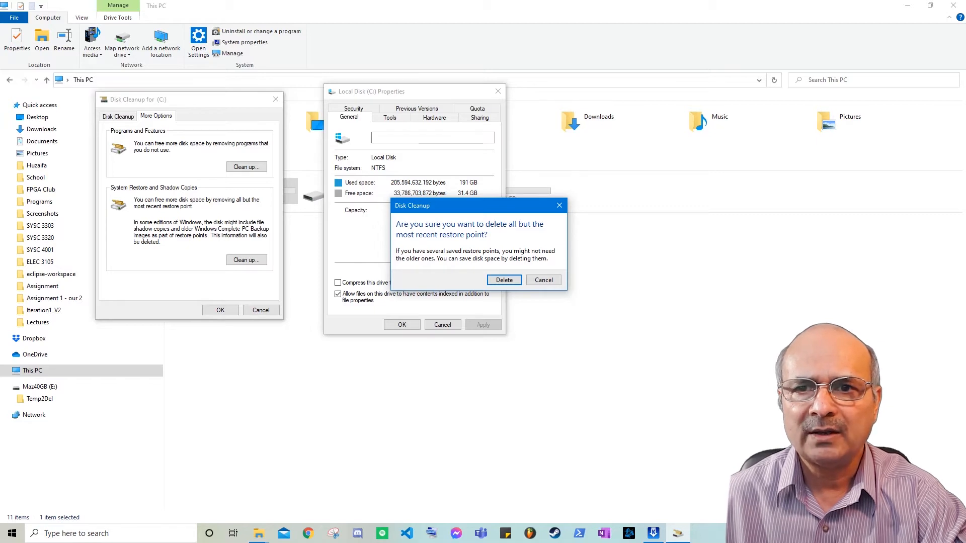
key(Return)
Run the cleanup of drive C: and confirm permanently deleting the selected files.
click(220, 310)
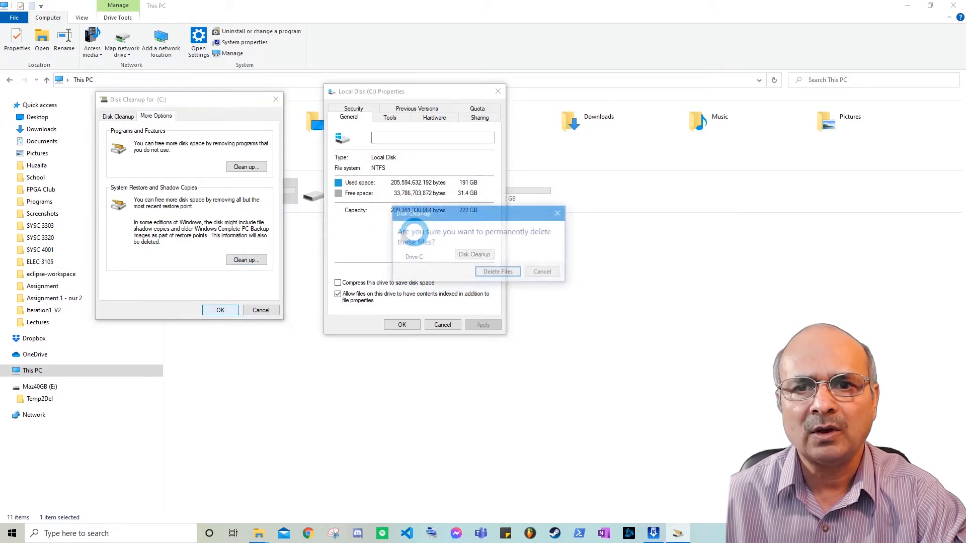
drag(473, 213, 624, 218)
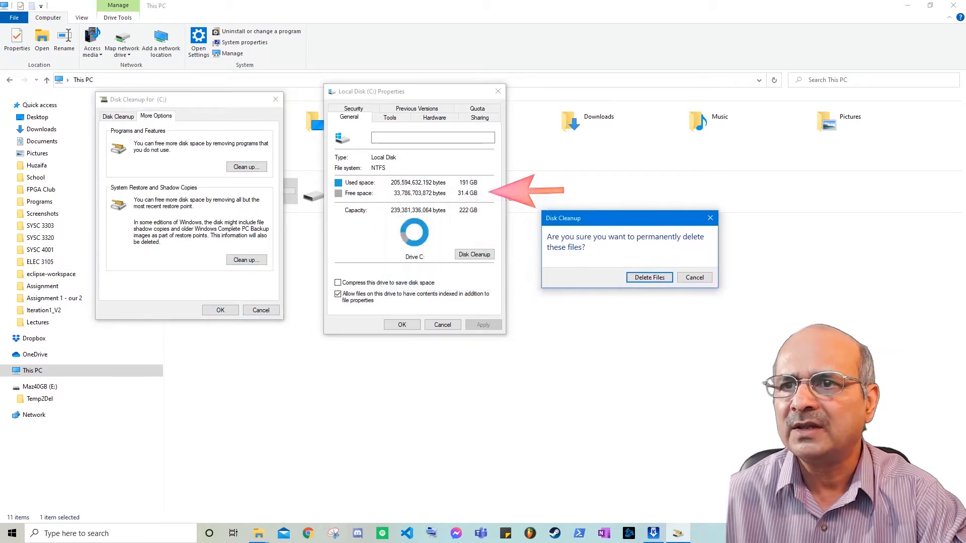
click(650, 277)
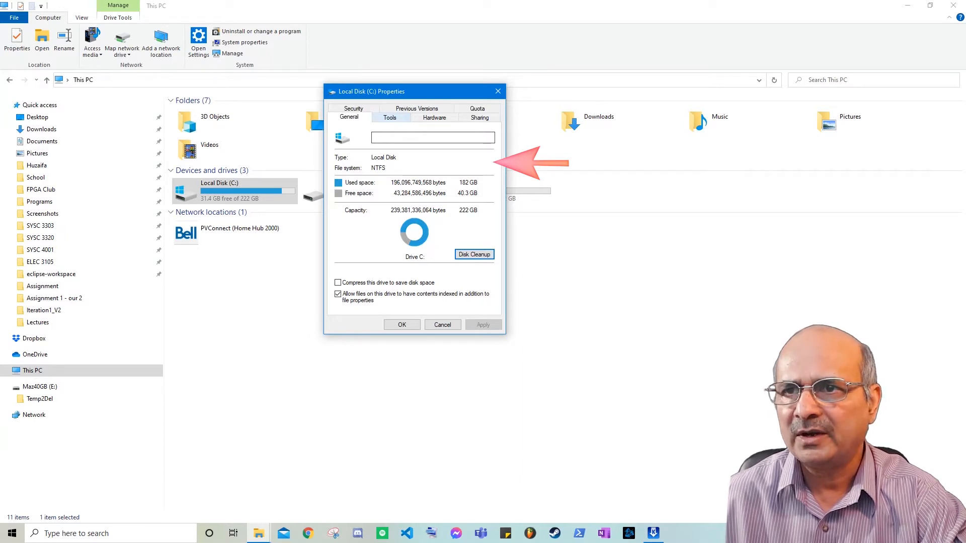
Scan Local Disk (C:) for file system errors and dismiss the scan report.
click(390, 117)
click(461, 162)
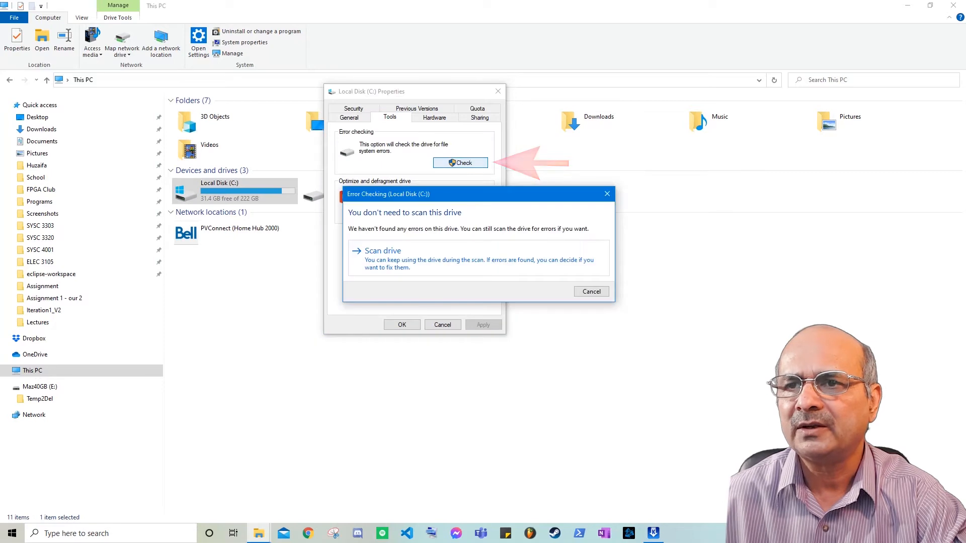
click(372, 250)
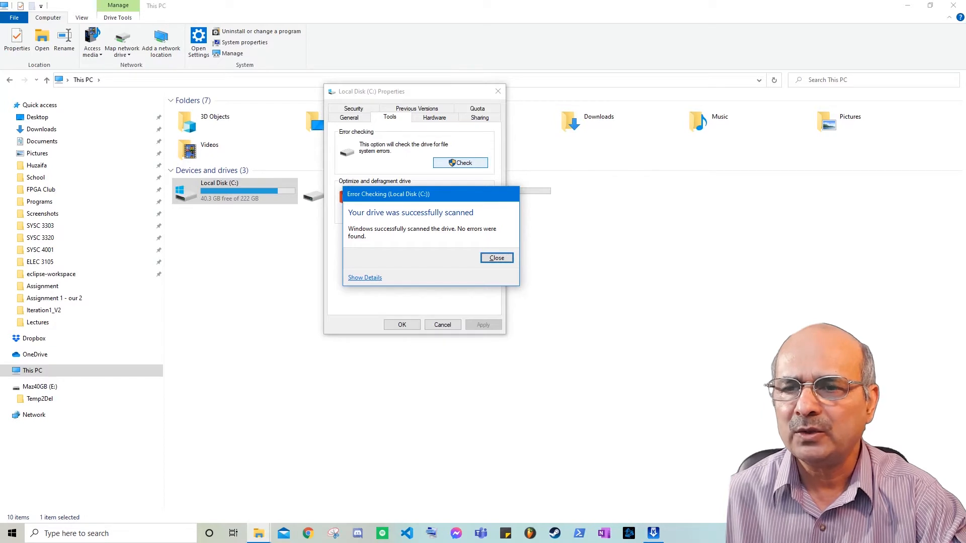
key(Return)
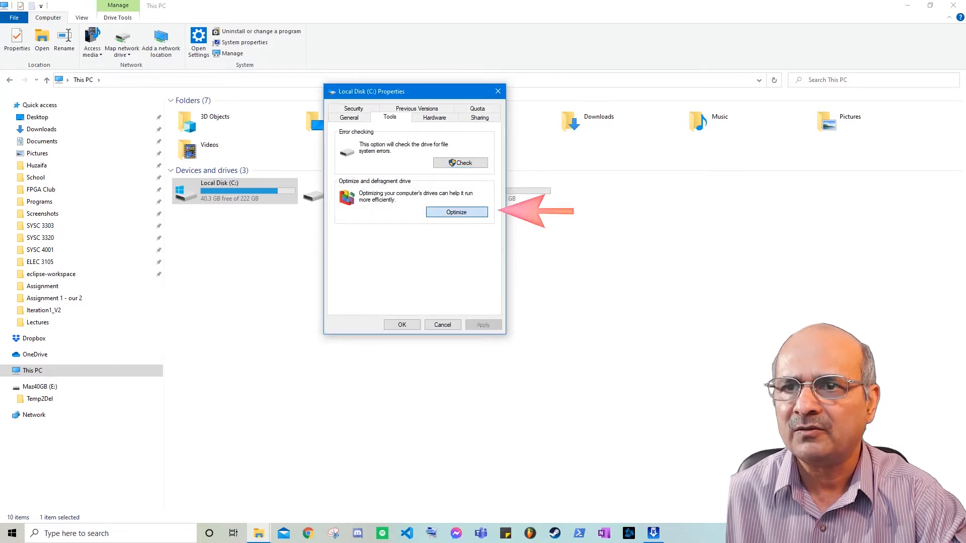
Optimize drive C: in Optimize Drives, then close the optimization and drive properties windows.
click(457, 212)
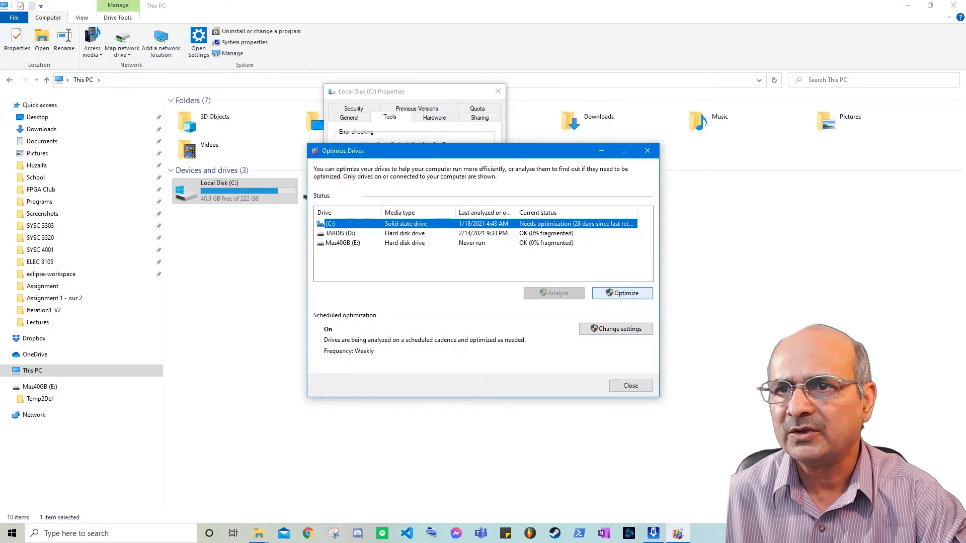
click(622, 292)
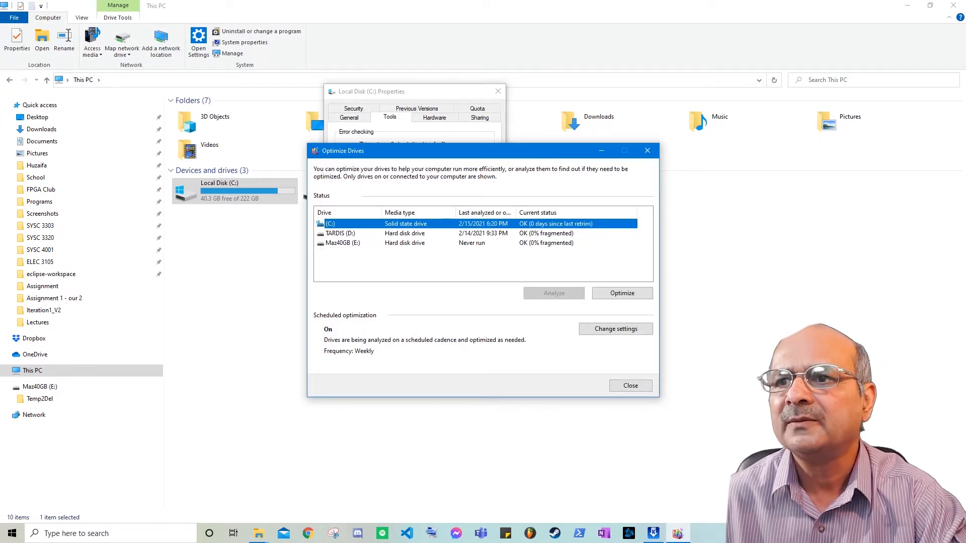
click(631, 386)
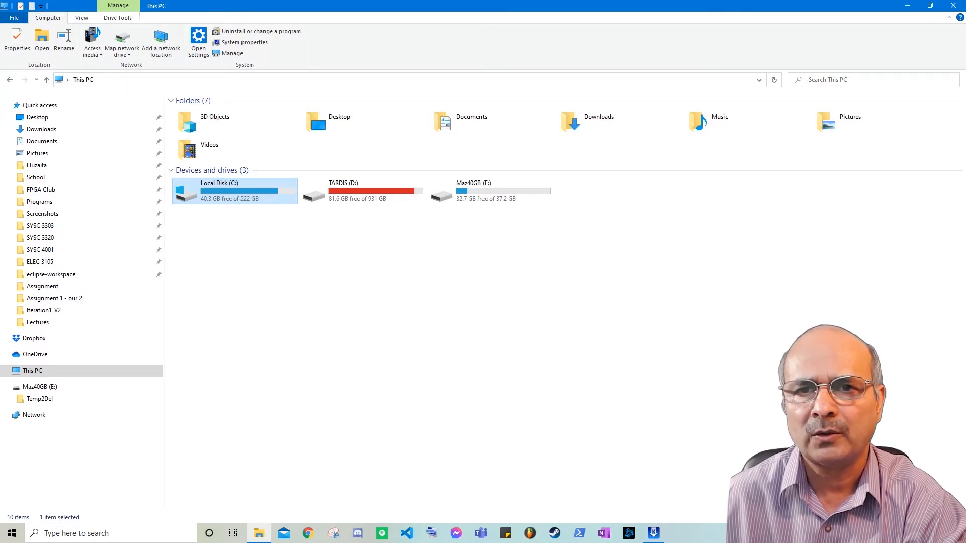
Open the personal user profile folder under C:\Users and turn on the display of hidden items.
key(Return)
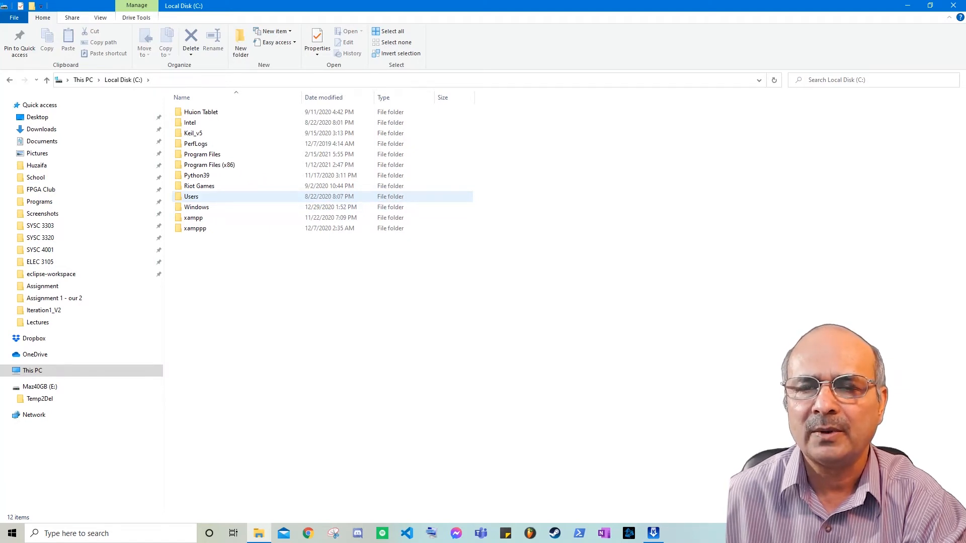
double_click(191, 196)
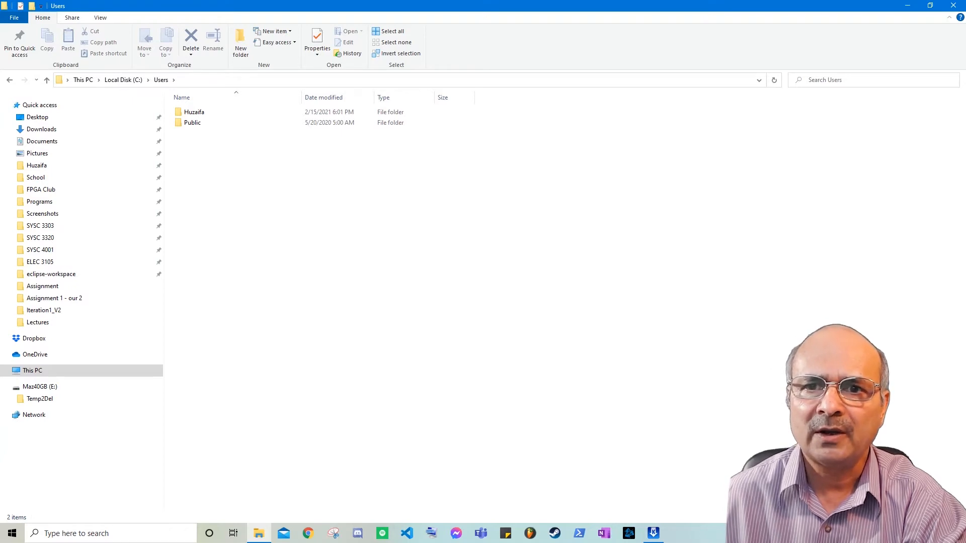
double_click(194, 112)
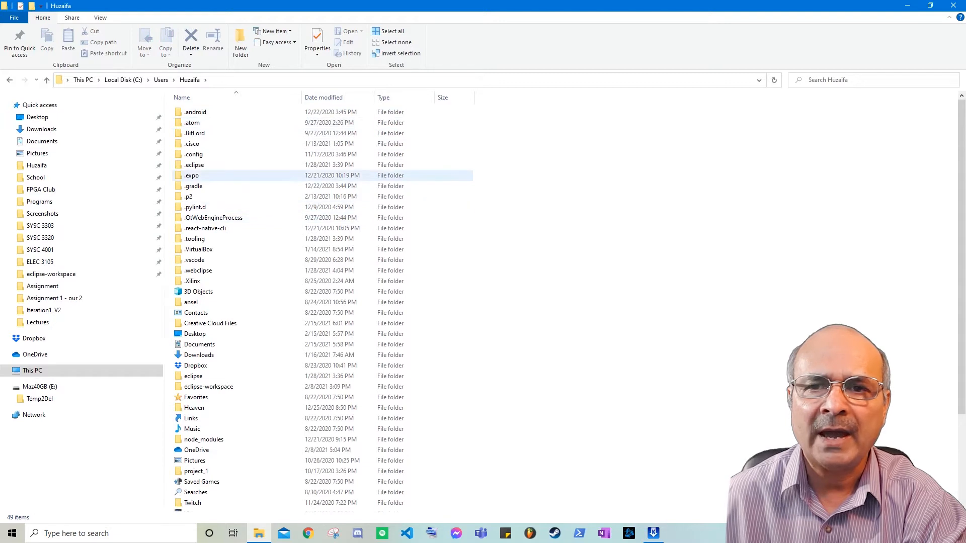
click(201, 175)
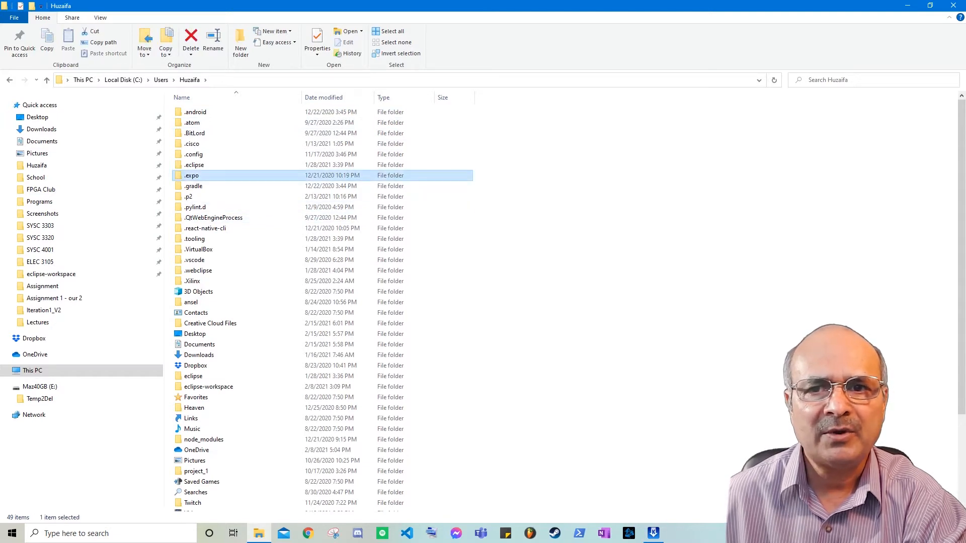
key(a)
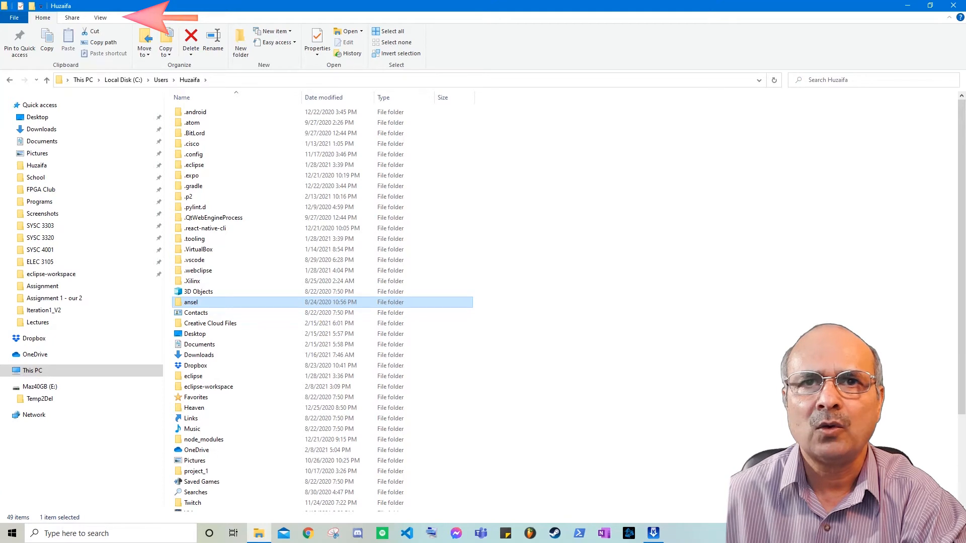
click(101, 18)
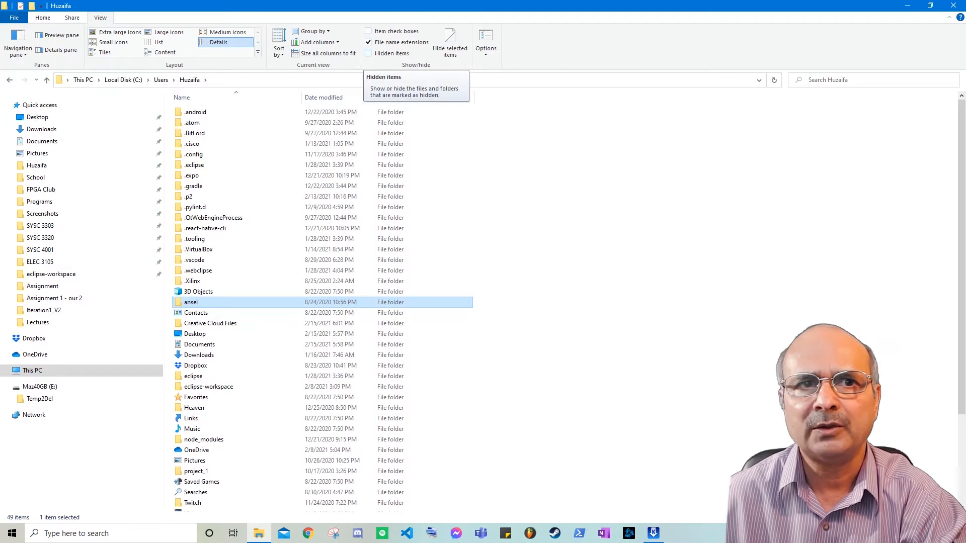
click(369, 53)
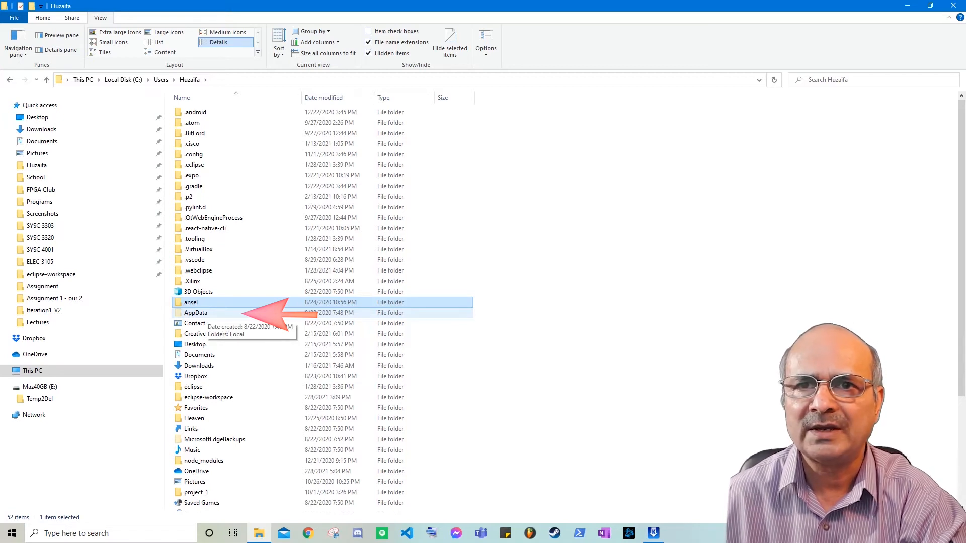
Open the Temp folder inside the profile's AppData\Local folder.
double_click(202, 313)
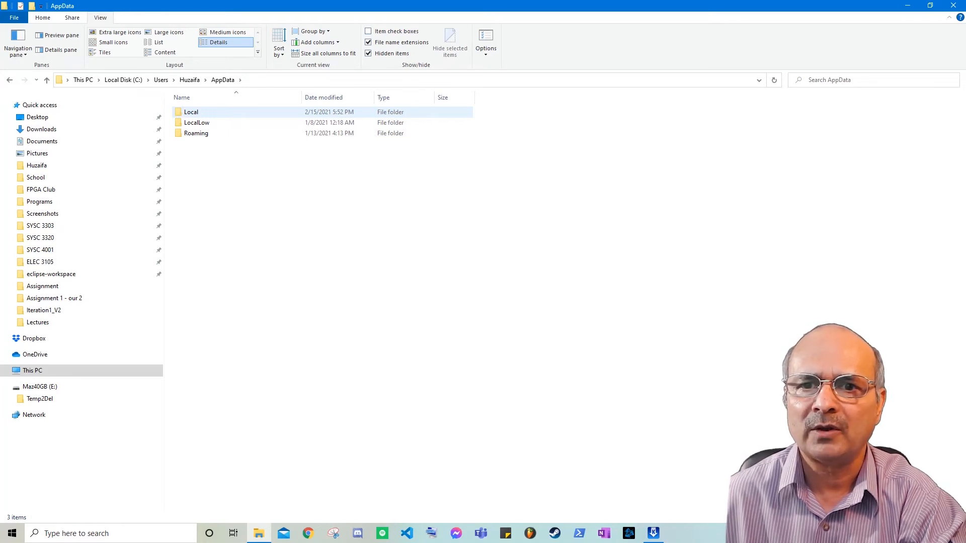
double_click(192, 112)
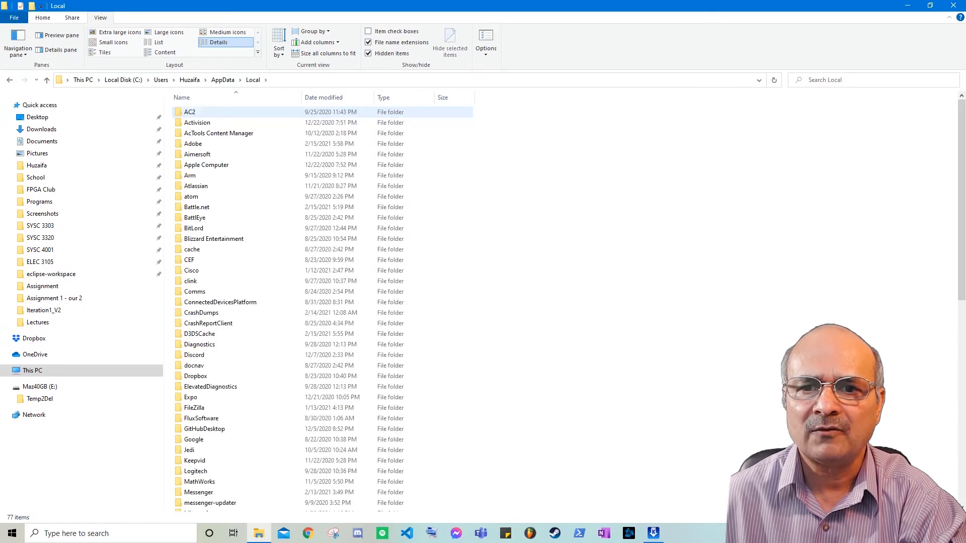
click(192, 112)
scroll(322, 302, down, 12)
click(200, 390)
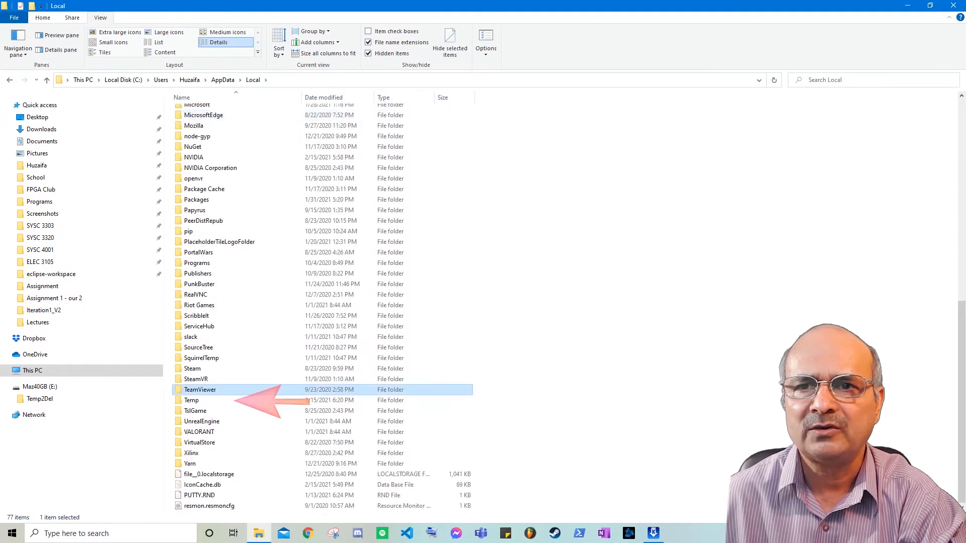
double_click(191, 400)
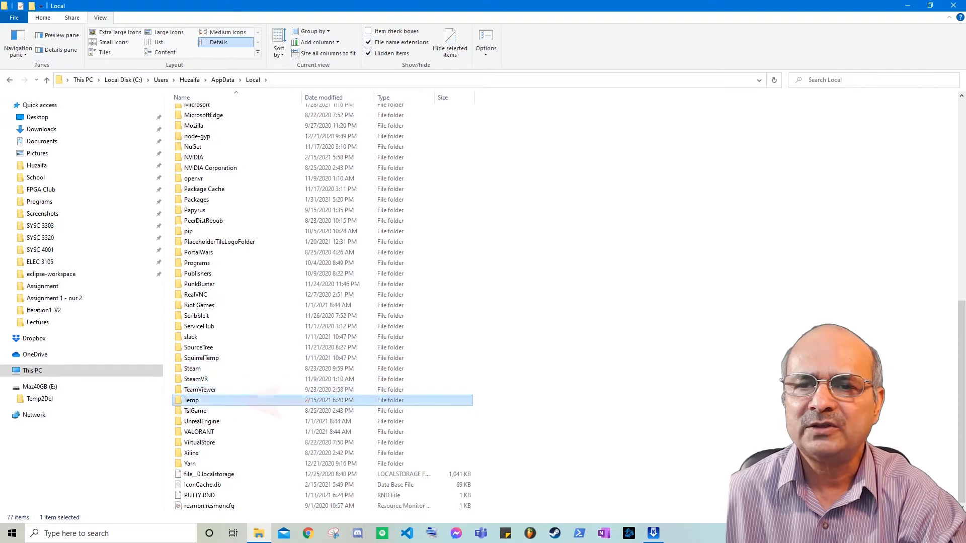
Select all items in the Temp folder and check their combined size in the properties dialog.
click(241, 197)
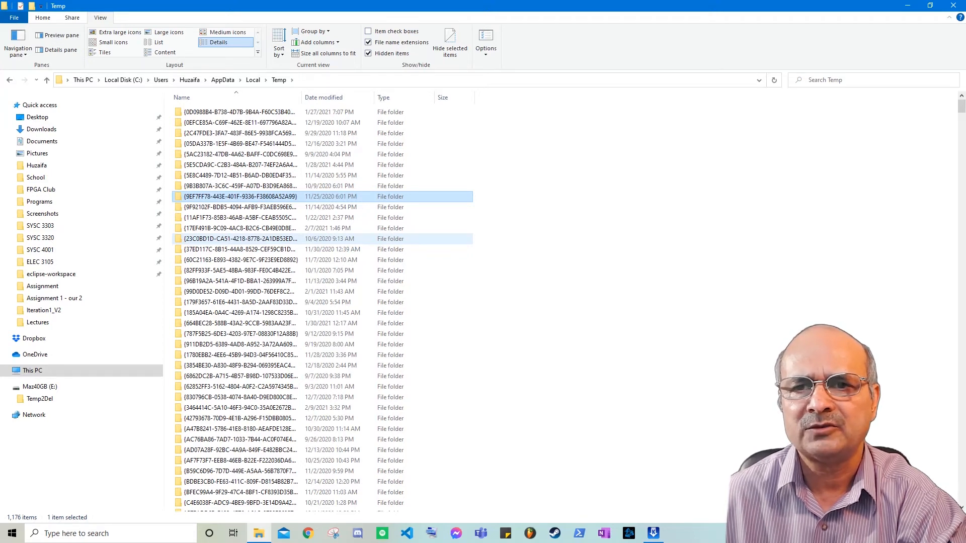
key(ctrl+a)
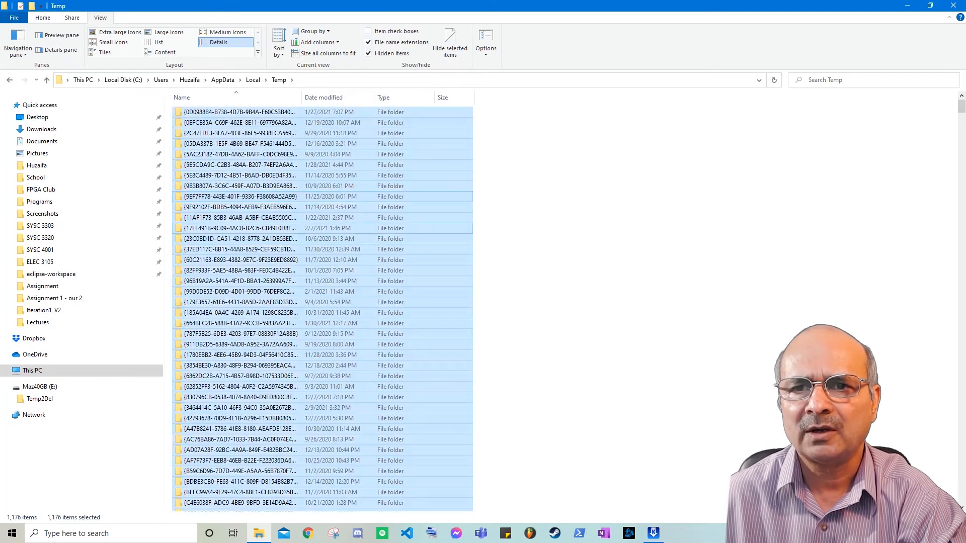
right_click(265, 218)
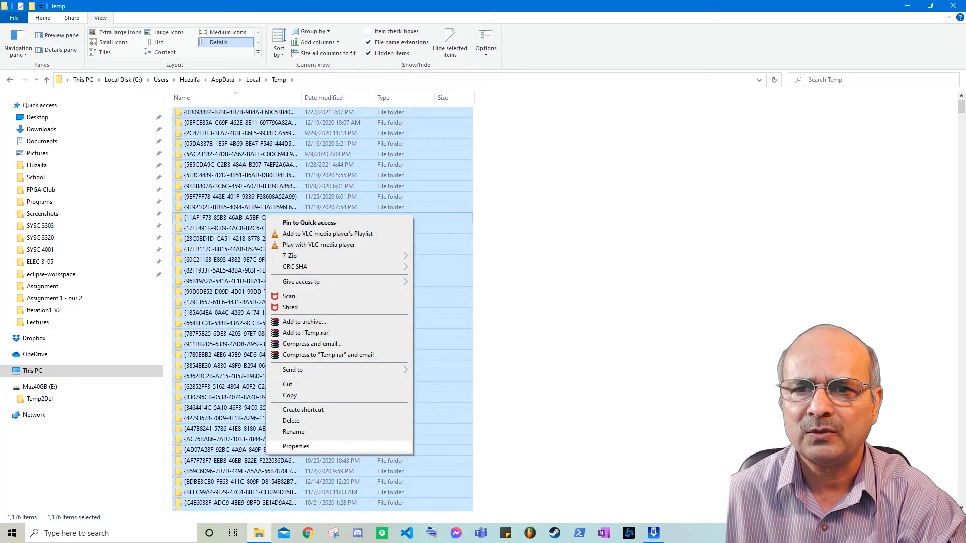
click(296, 446)
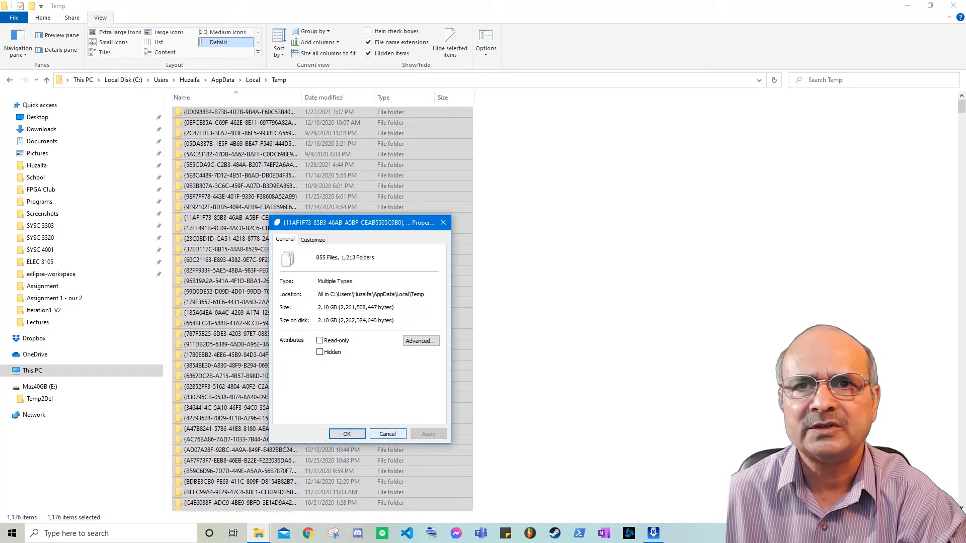
key(Escape)
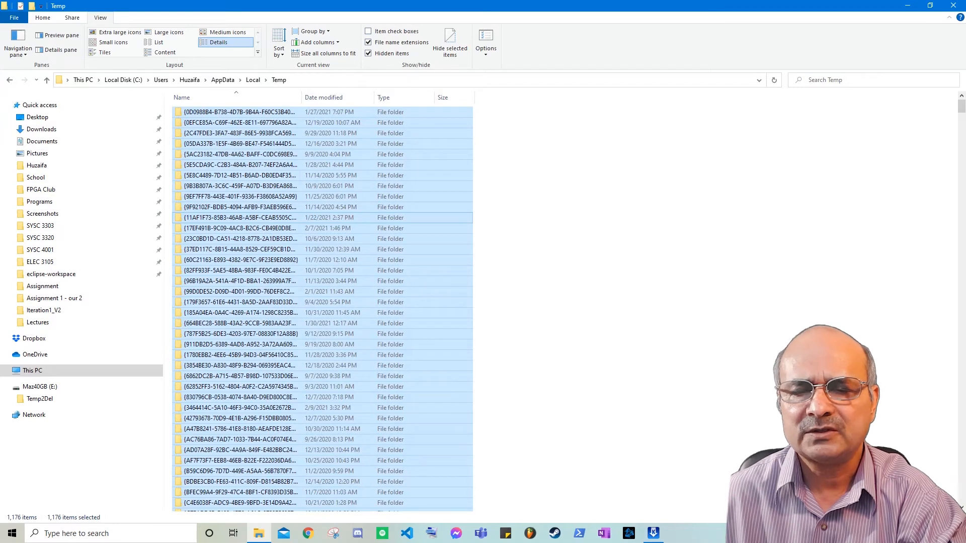
Delete all items in the Temp folder, granting administrator permission for all current items and skipping files that are in use.
key(Delete)
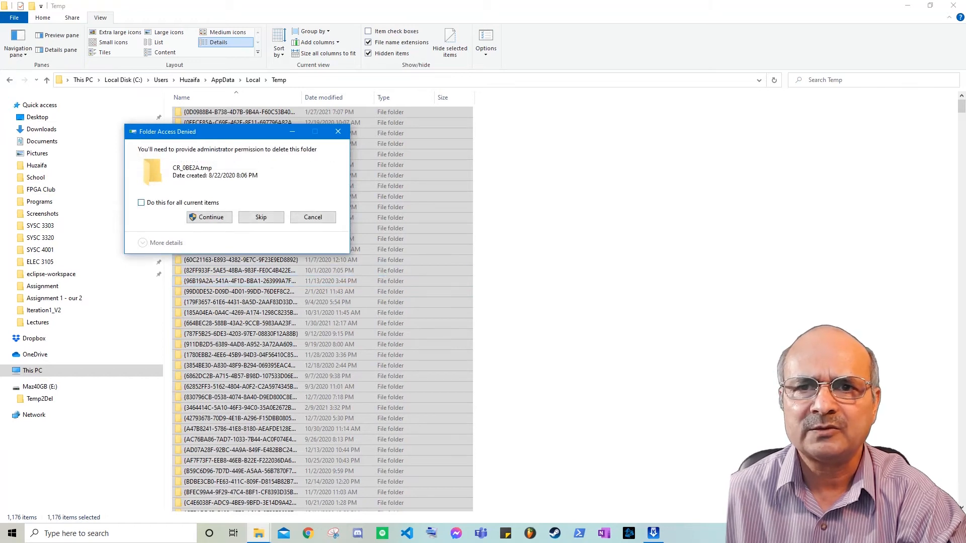
key(alt+a)
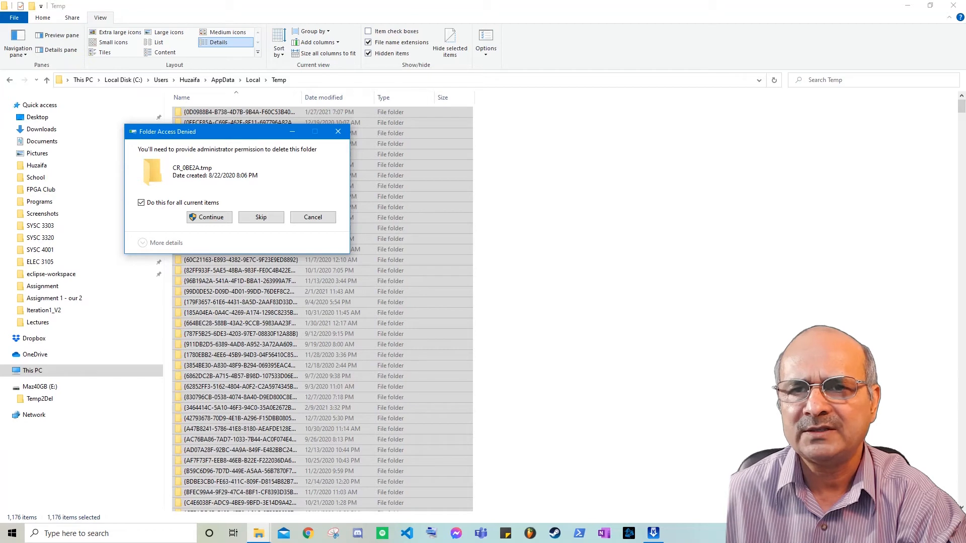
key(Tab)
key(space)
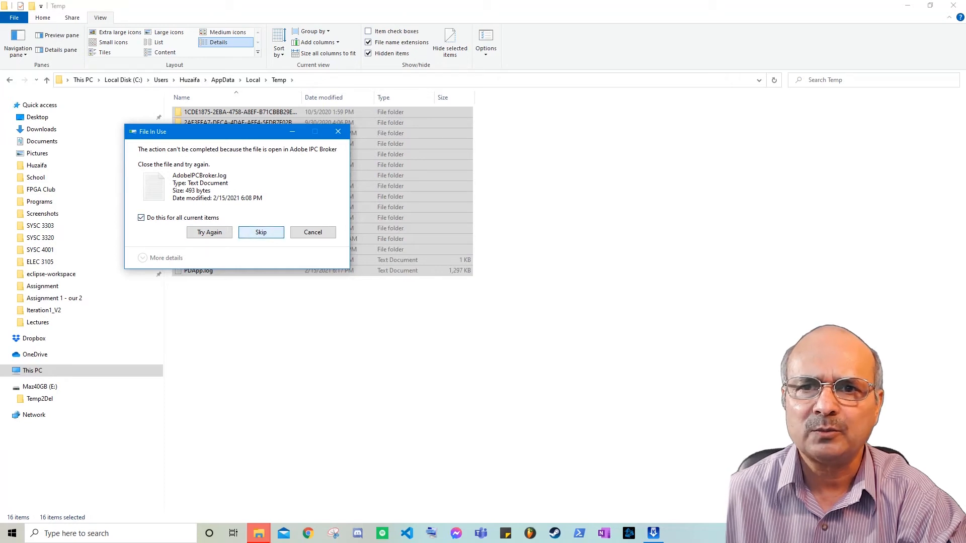
click(261, 231)
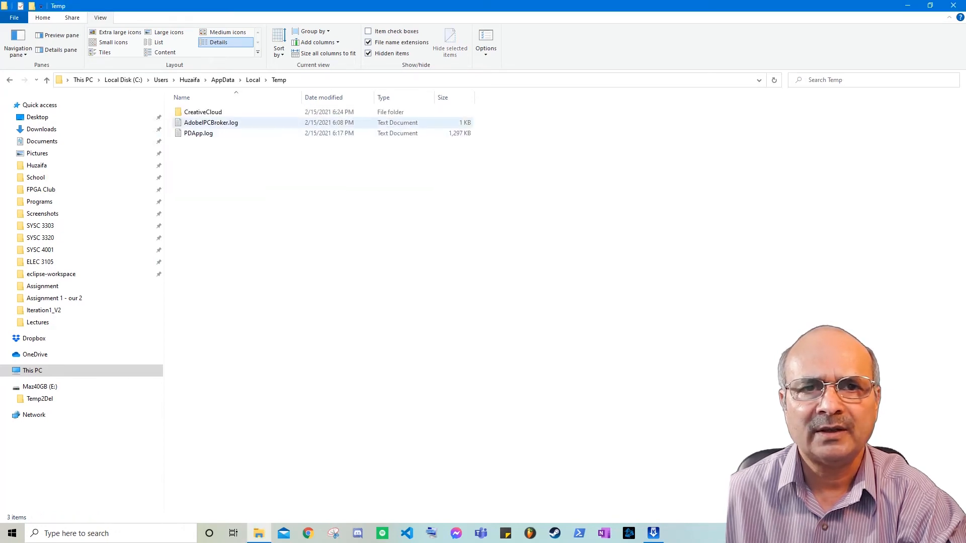
click(183, 122)
click(201, 174)
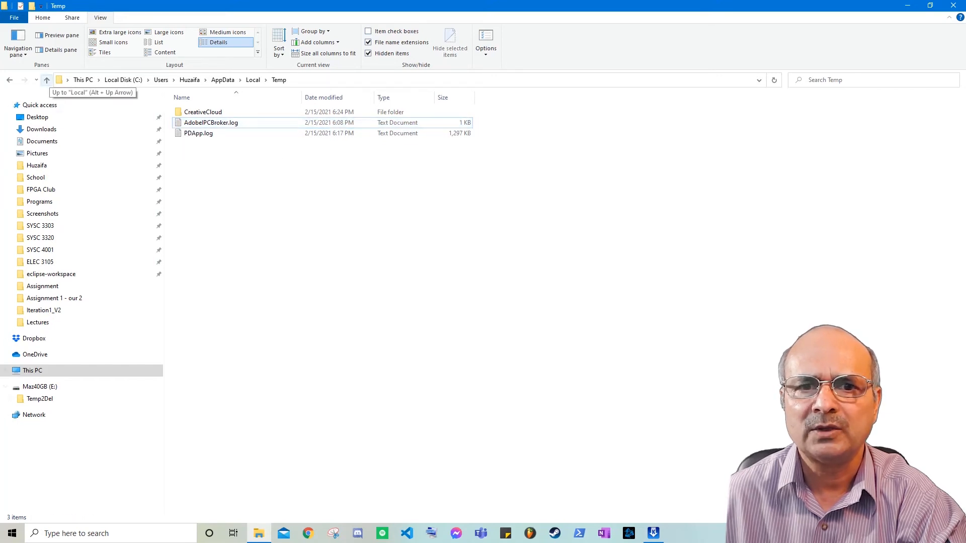
Check drive C's free space in This PC, then empty the Recycle Bin, continuing with administrator permission for protected folders.
click(32, 370)
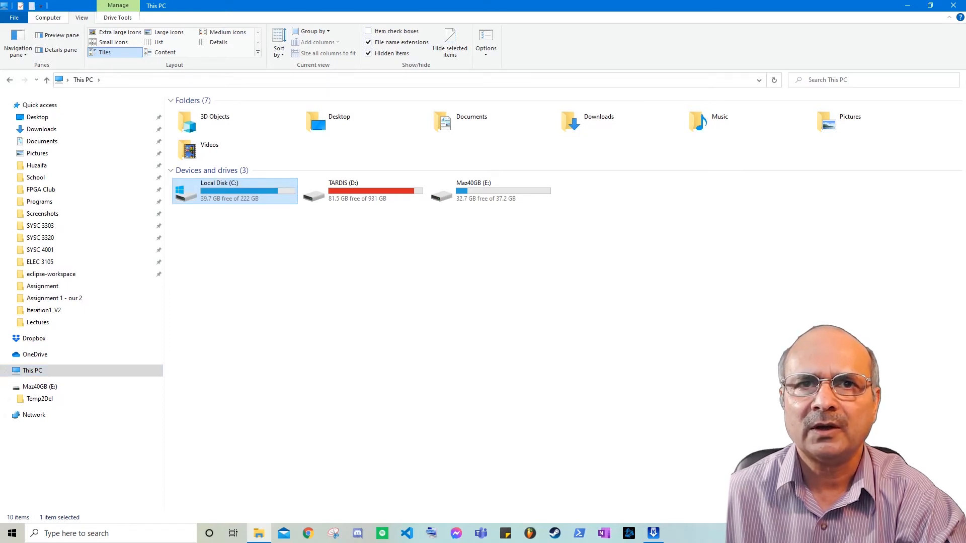
key(super+d)
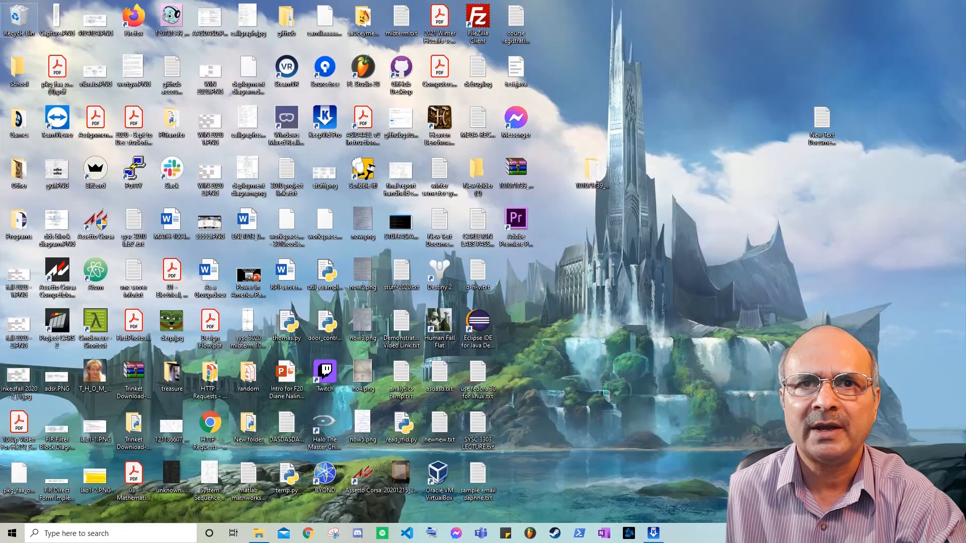
right_click(18, 21)
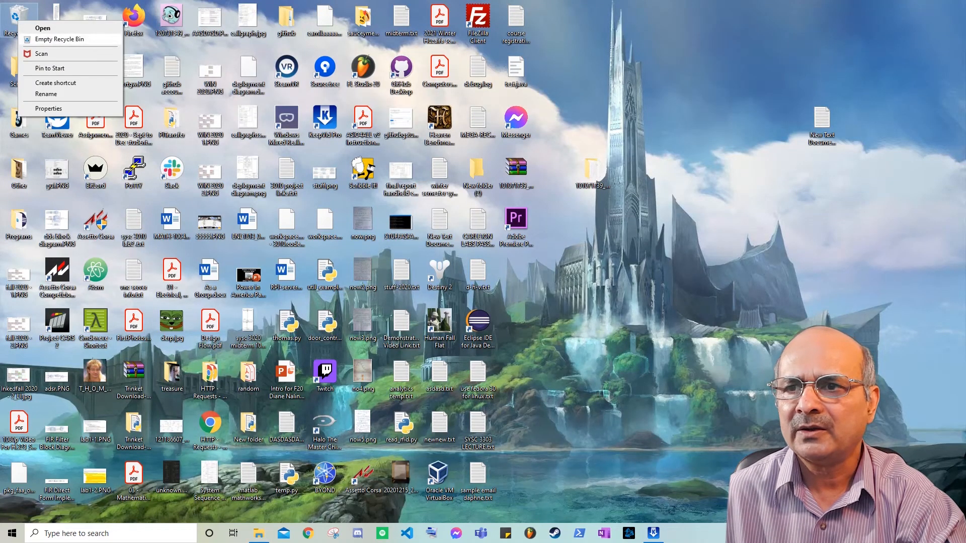
click(59, 39)
click(523, 275)
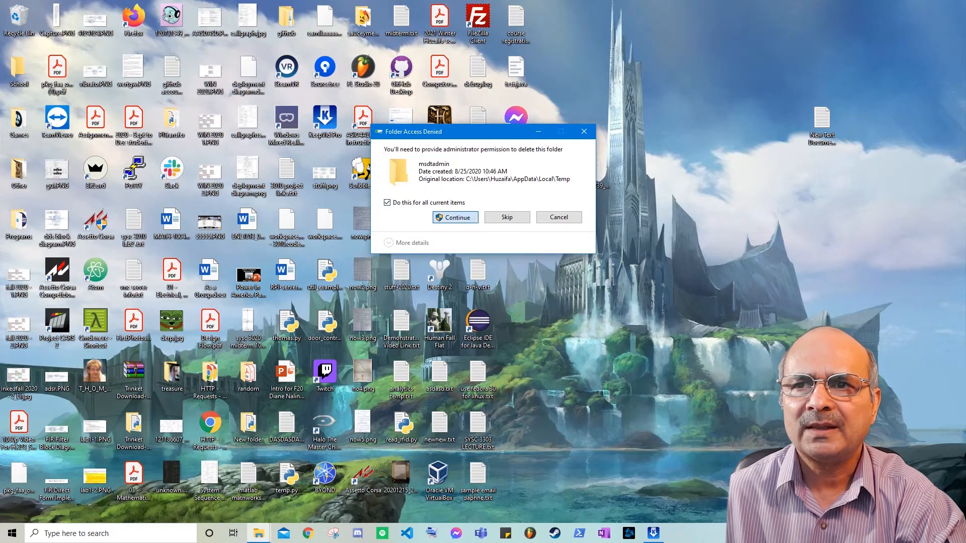
key(Return)
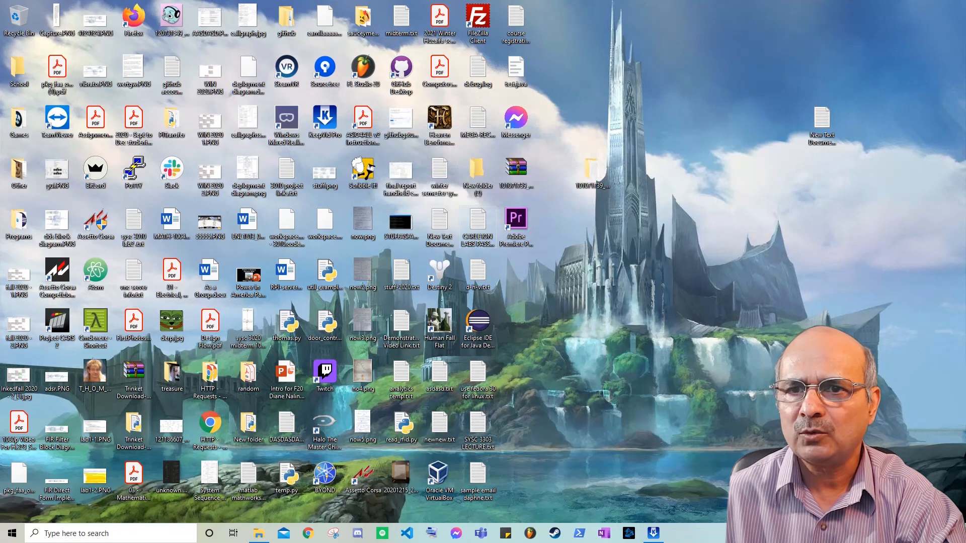
Return to This PC and refresh the view to check the free space on Local Disk (C:).
click(258, 533)
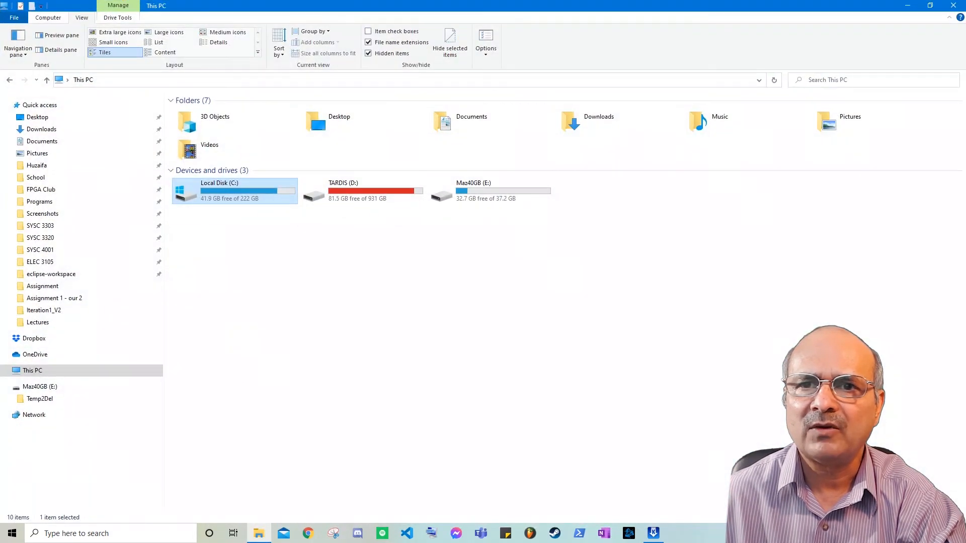
right_click(395, 258)
click(423, 300)
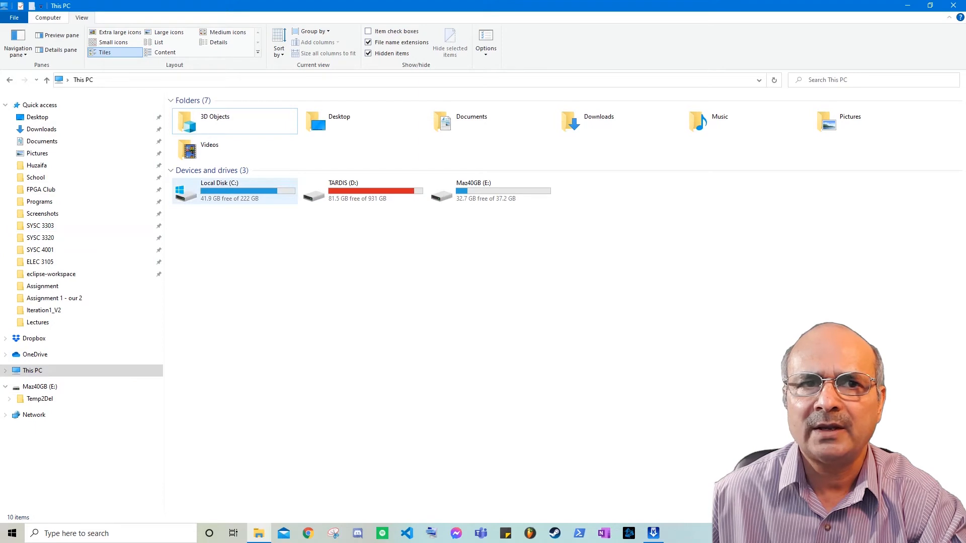
Open the AppData folder inside the personal user profile folder under C:\Users.
double_click(234, 191)
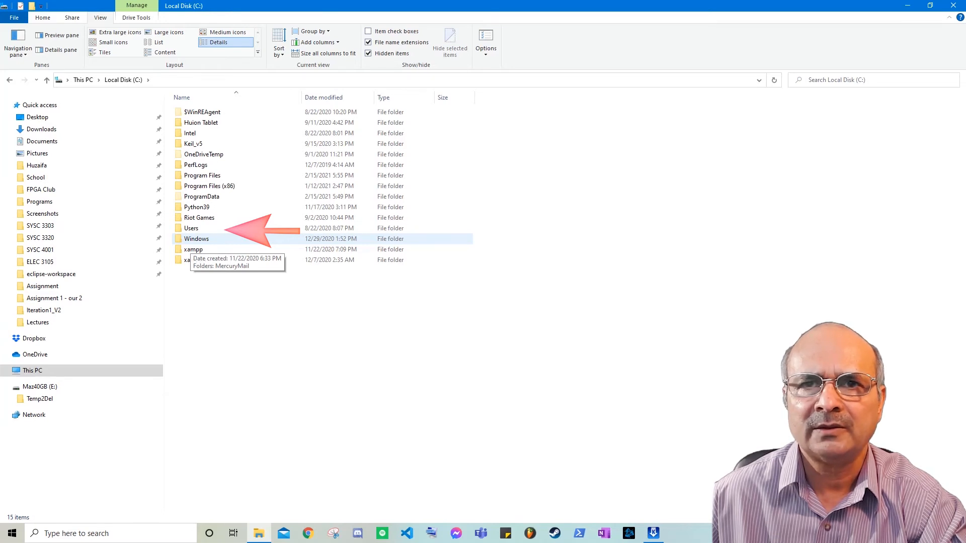
double_click(191, 228)
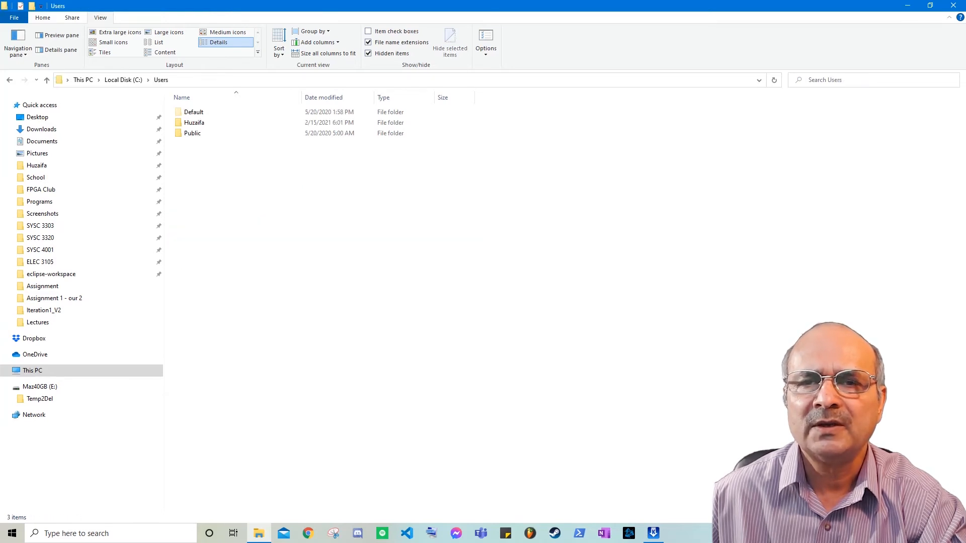
click(194, 123)
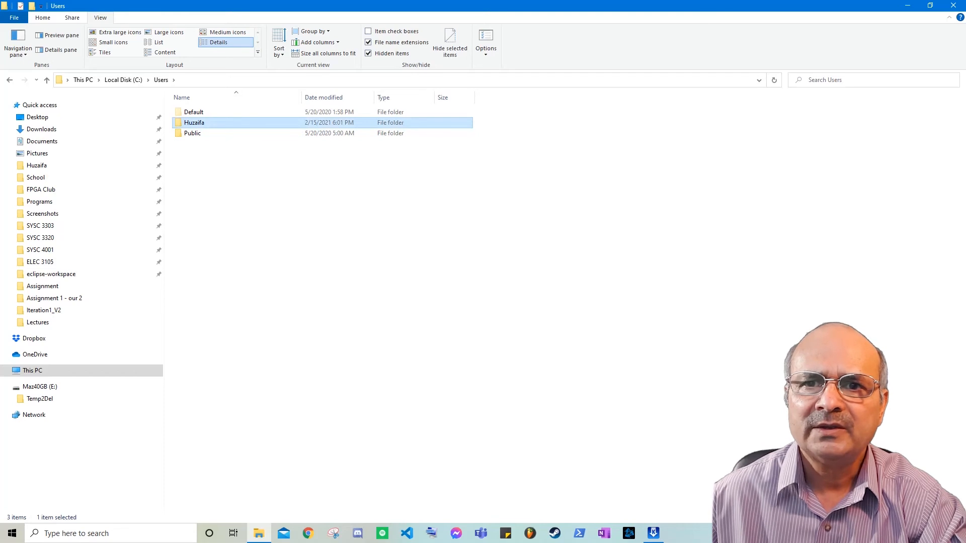
double_click(194, 122)
click(194, 122)
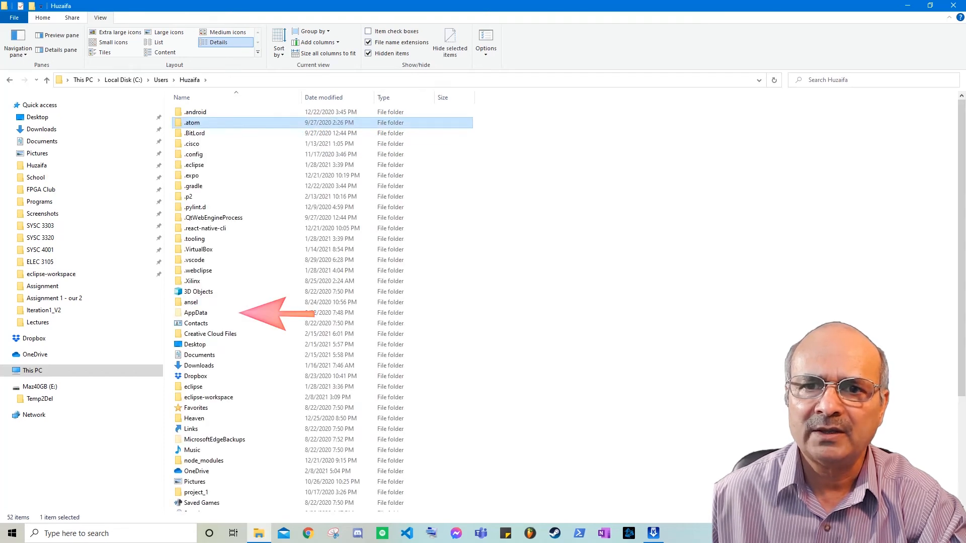
key(a)
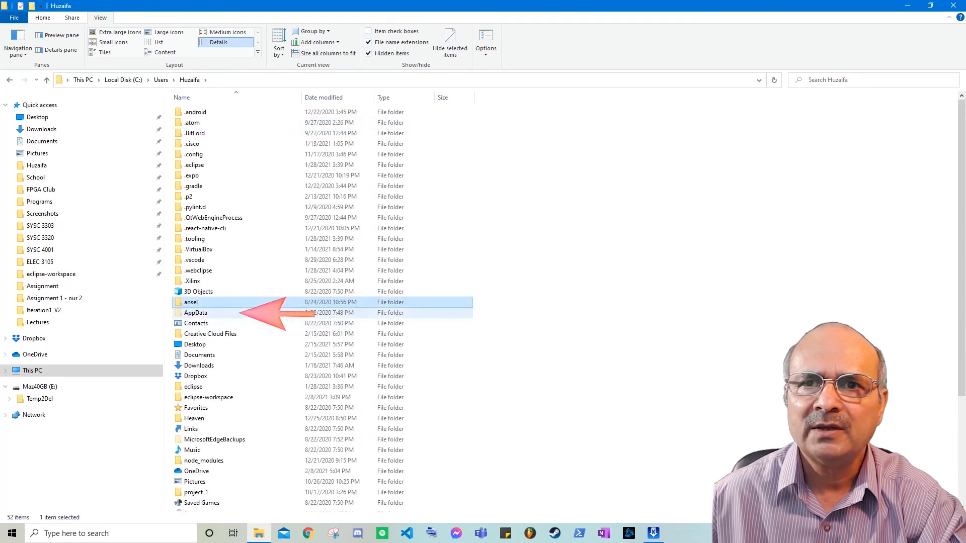
click(196, 313)
double_click(196, 312)
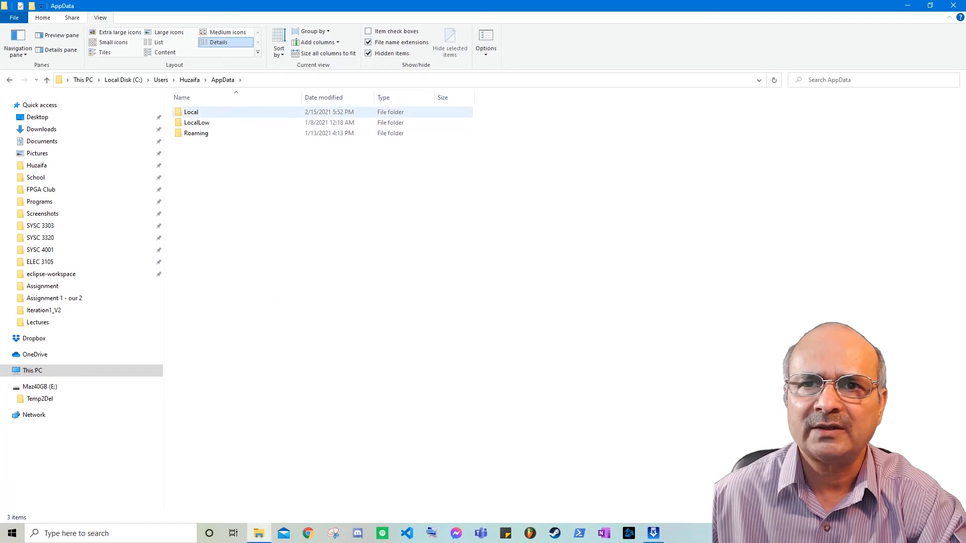
Open the Common folder inside Roaming\Adobe.
double_click(195, 132)
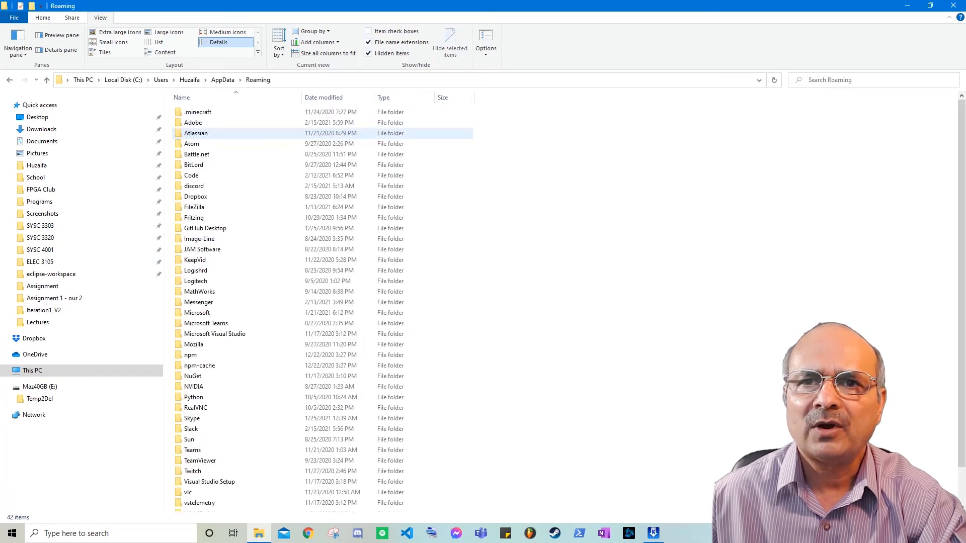
click(192, 122)
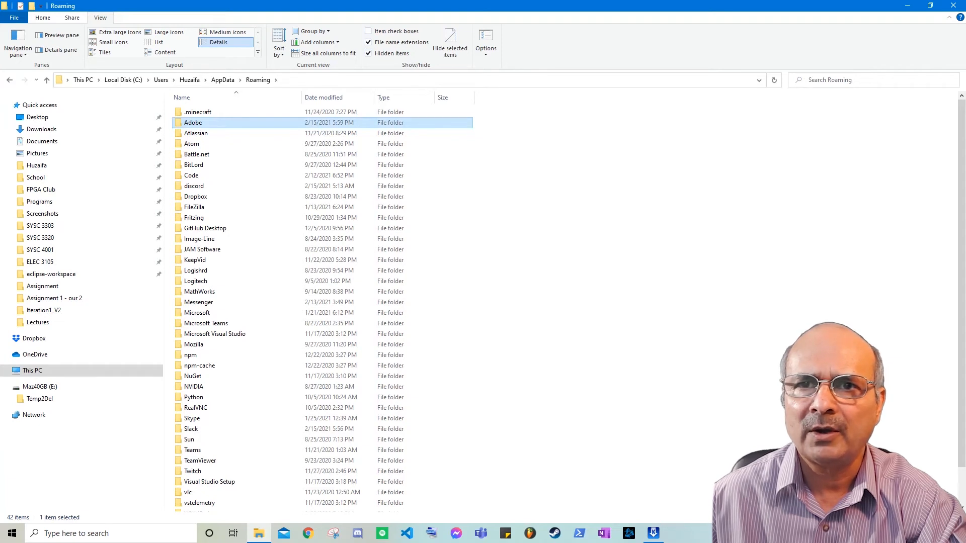
key(Return)
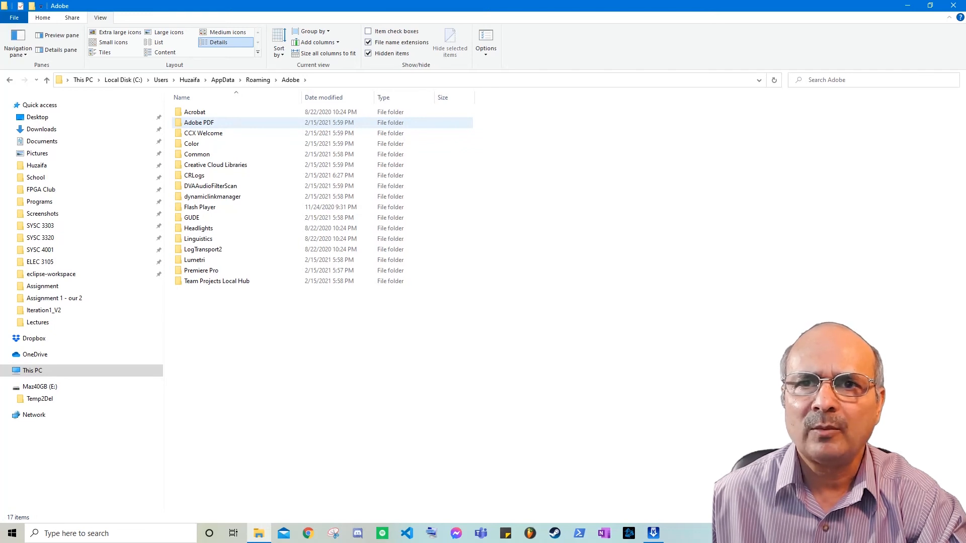
double_click(201, 154)
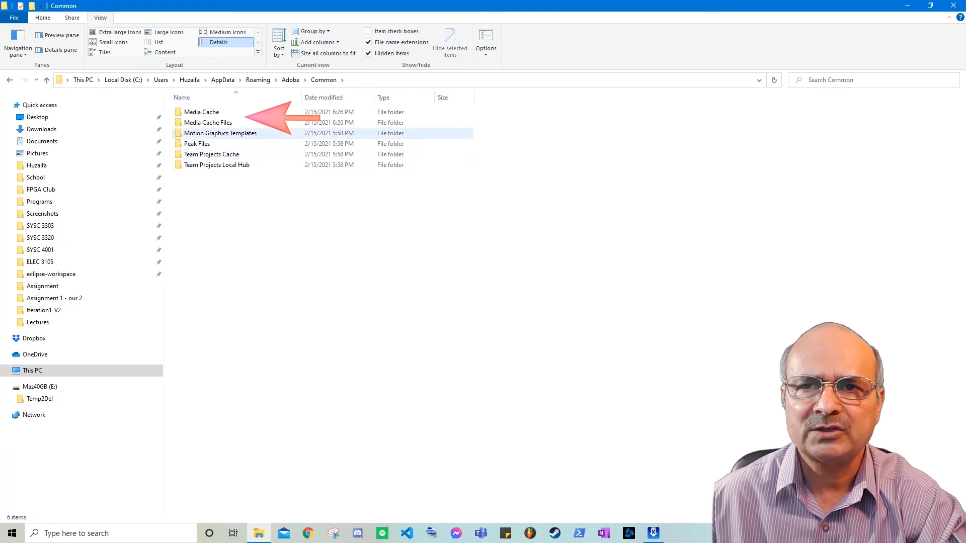
Open the Media Cache Files folder, select all its files and check their total size in the properties dialog.
click(207, 122)
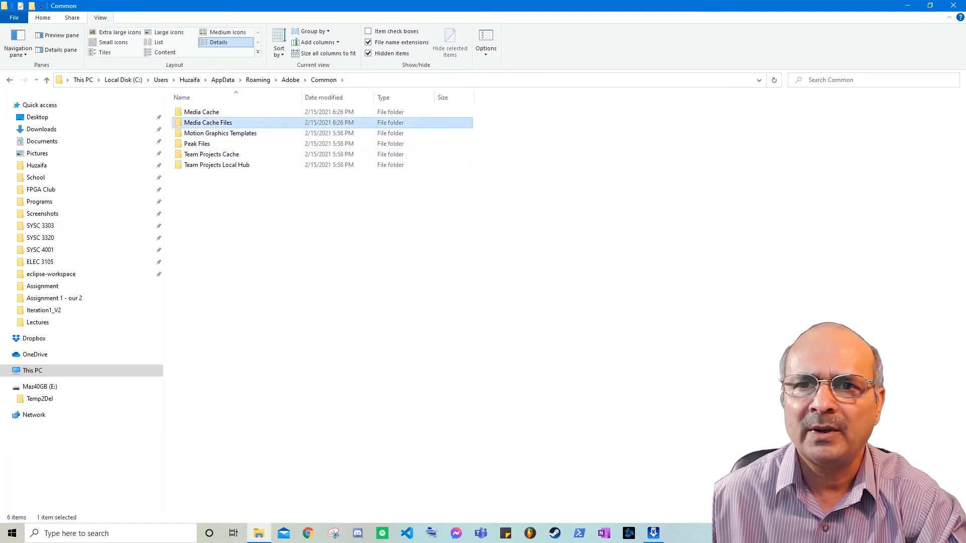
double_click(208, 122)
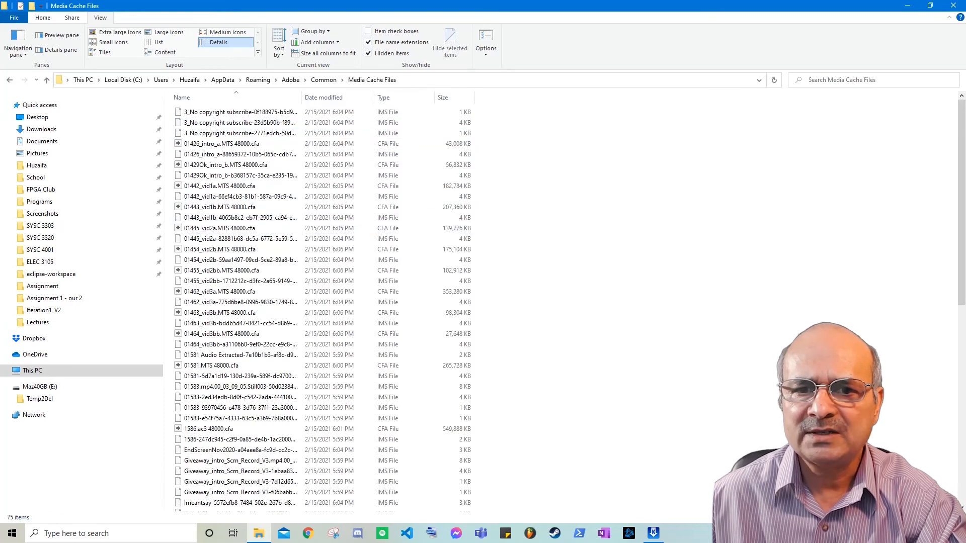
key(ctrl+a)
right_click(267, 200)
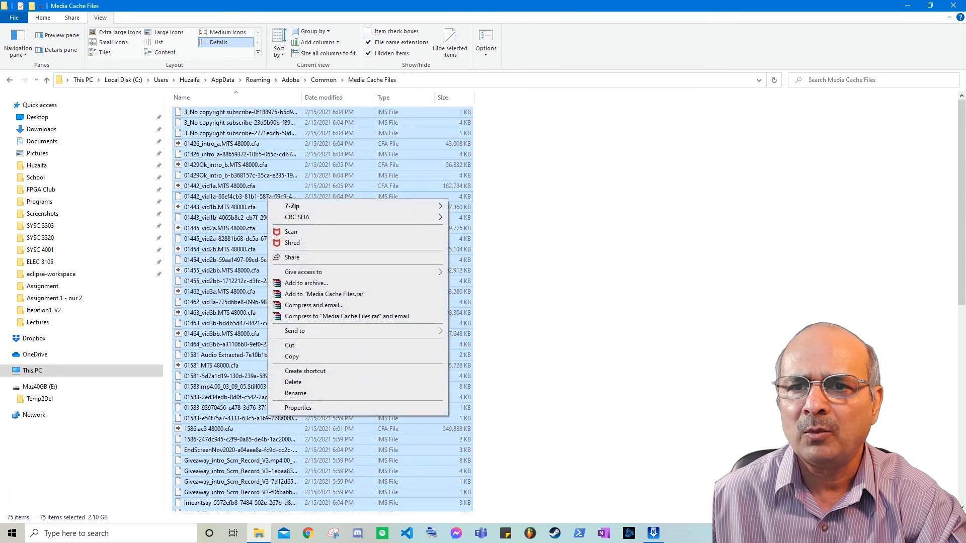
click(298, 407)
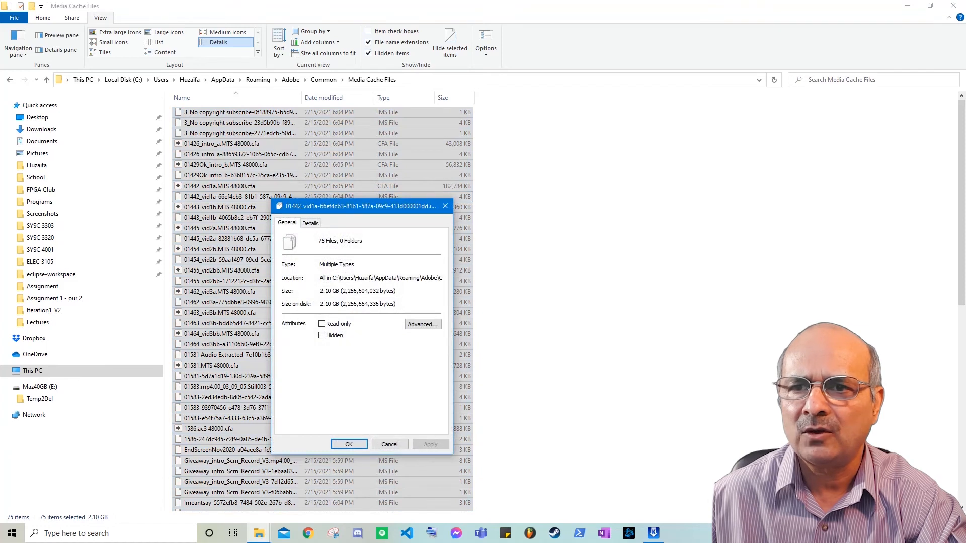
click(390, 446)
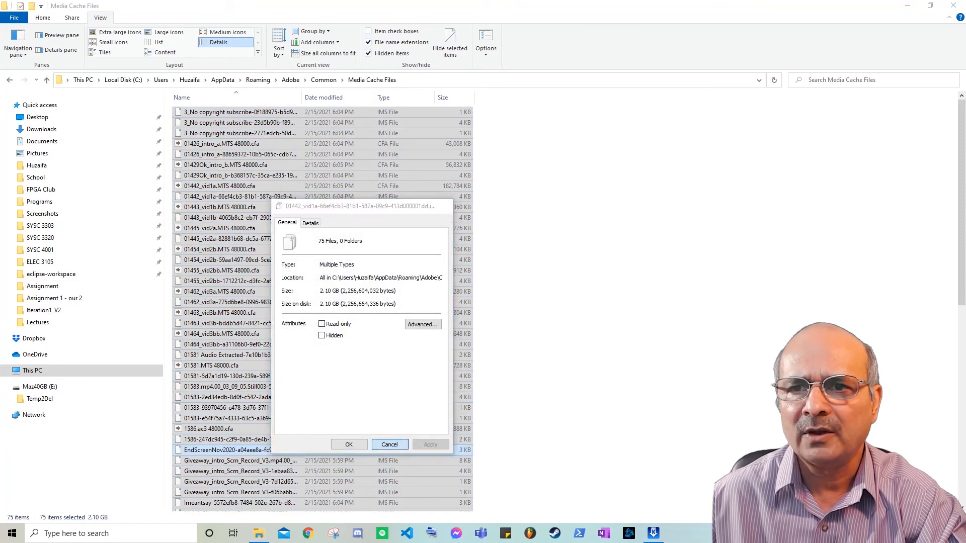
Delete all selected files in Media Cache Files and go back up to the Common folder.
right_click(235, 200)
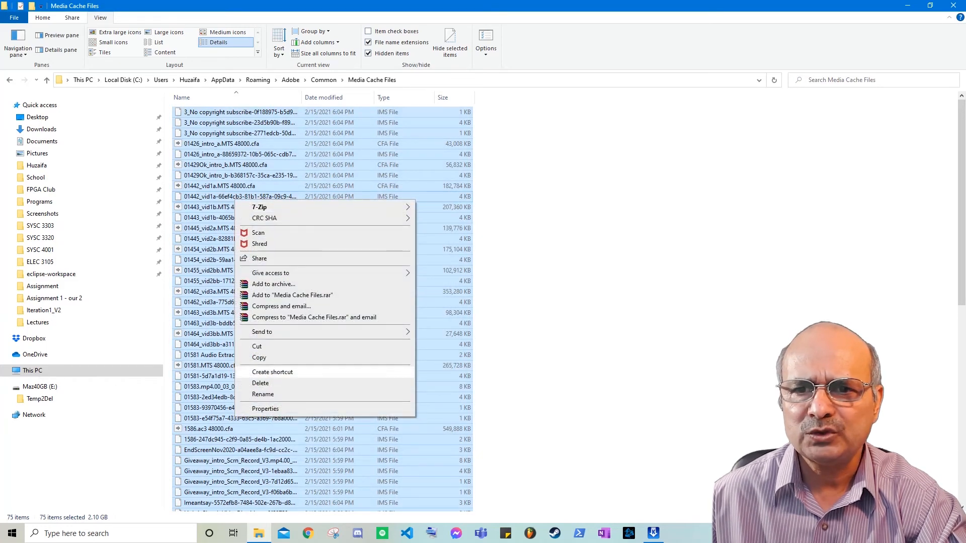
click(261, 383)
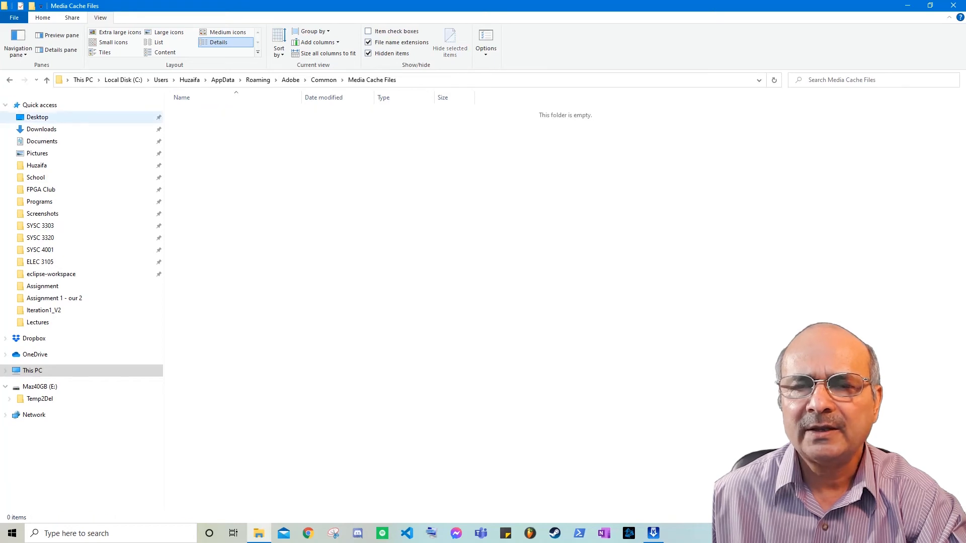
click(46, 79)
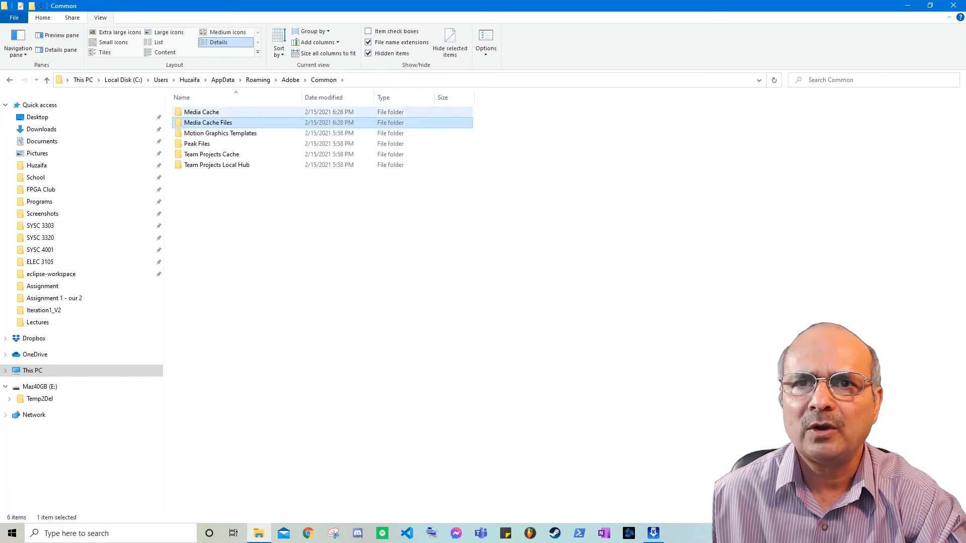
Check the total size of all files in the Media Cache folder in the properties dialog and delete them.
double_click(201, 112)
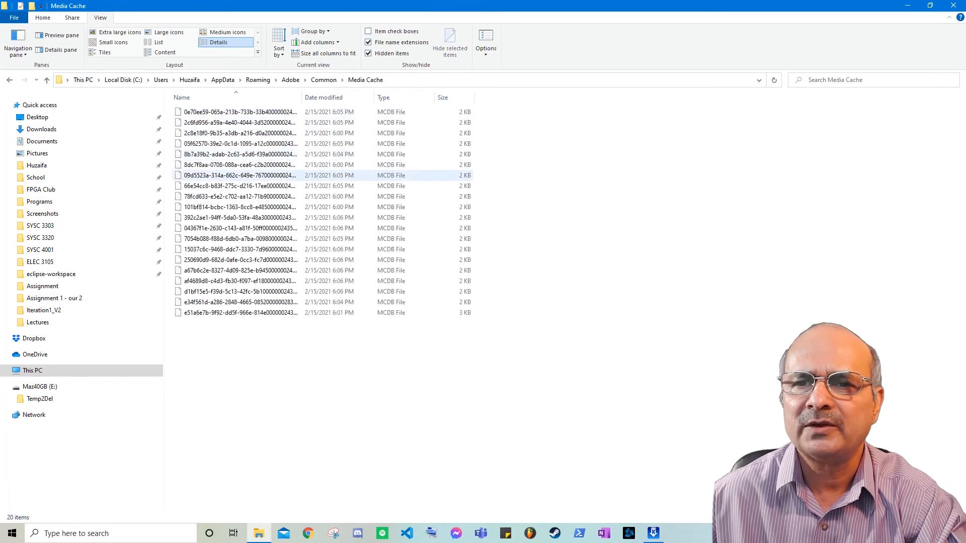
key(ctrl+a)
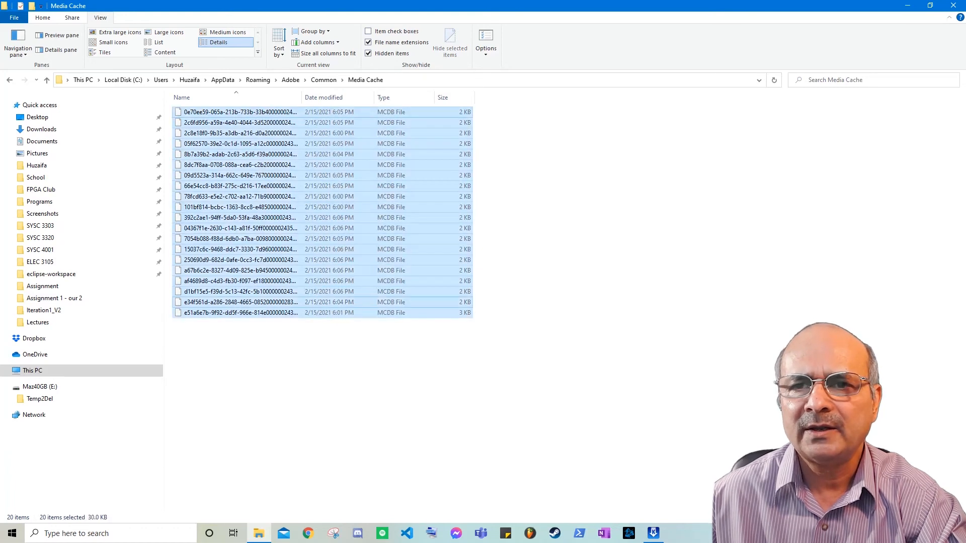
right_click(207, 218)
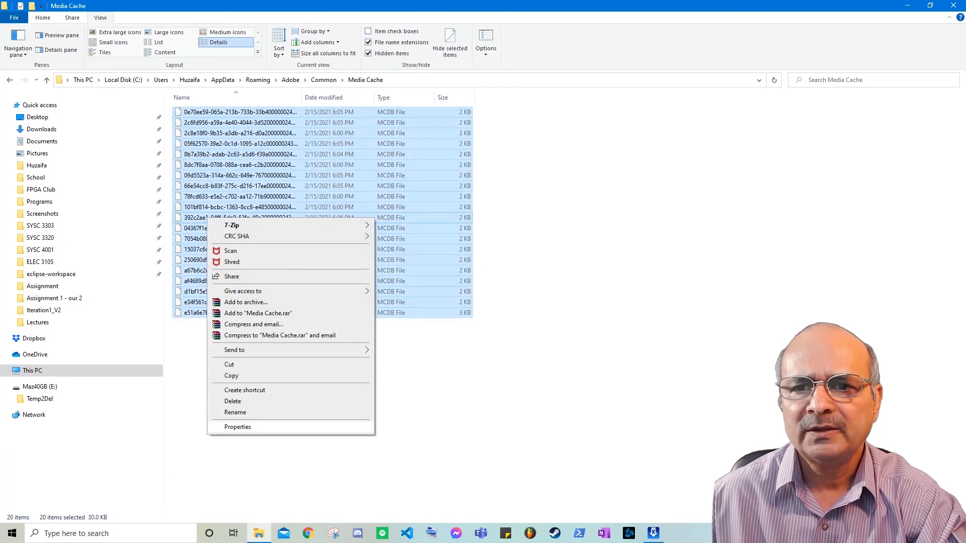
click(238, 427)
click(329, 463)
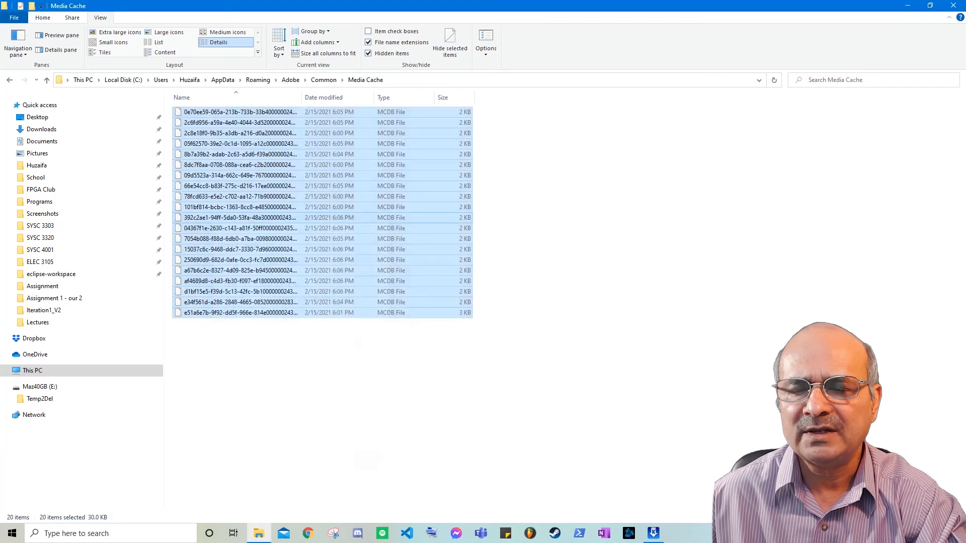
key(Delete)
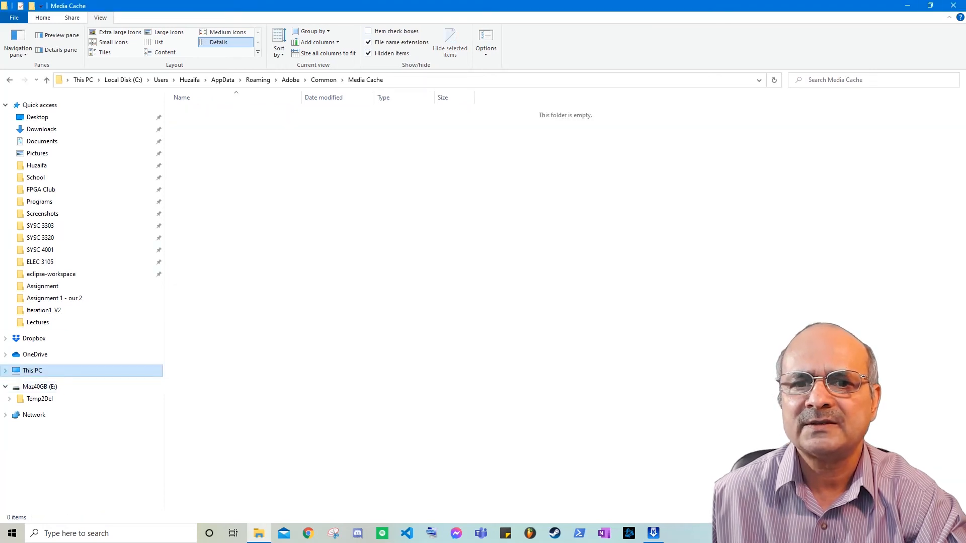
Close the File Explorer window and empty the Recycle Bin on the desktop.
click(954, 5)
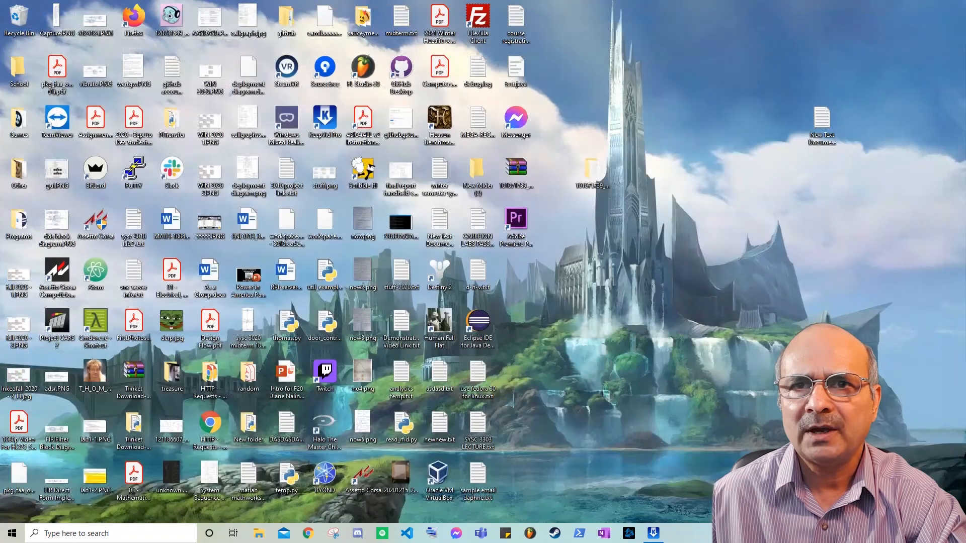
right_click(19, 6)
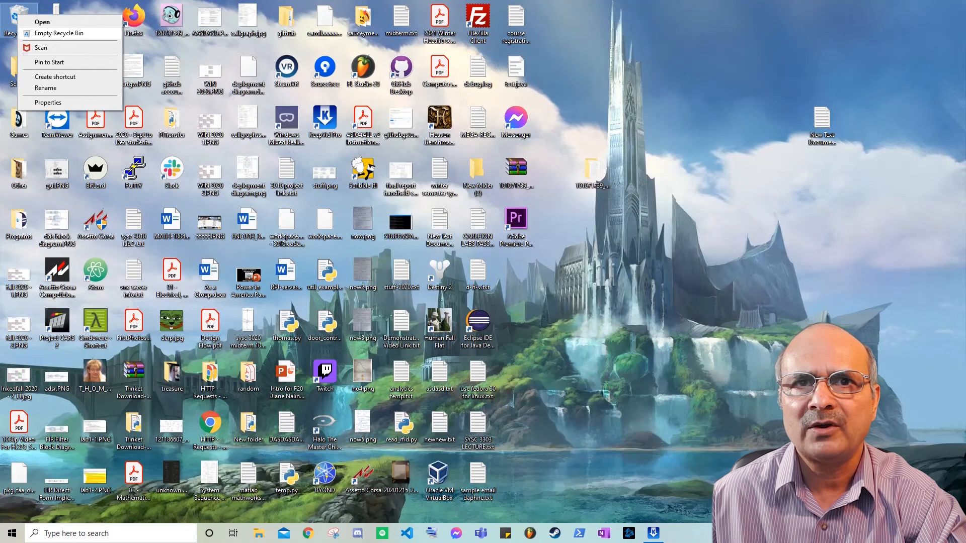
click(51, 34)
click(522, 274)
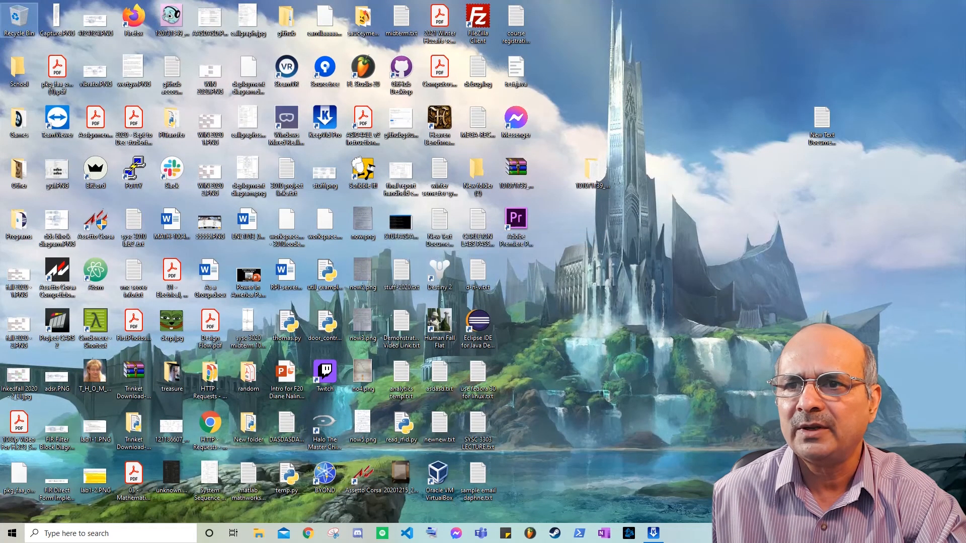
Open This PC in a new File Explorer window to check the free space on the drives.
key(super+e)
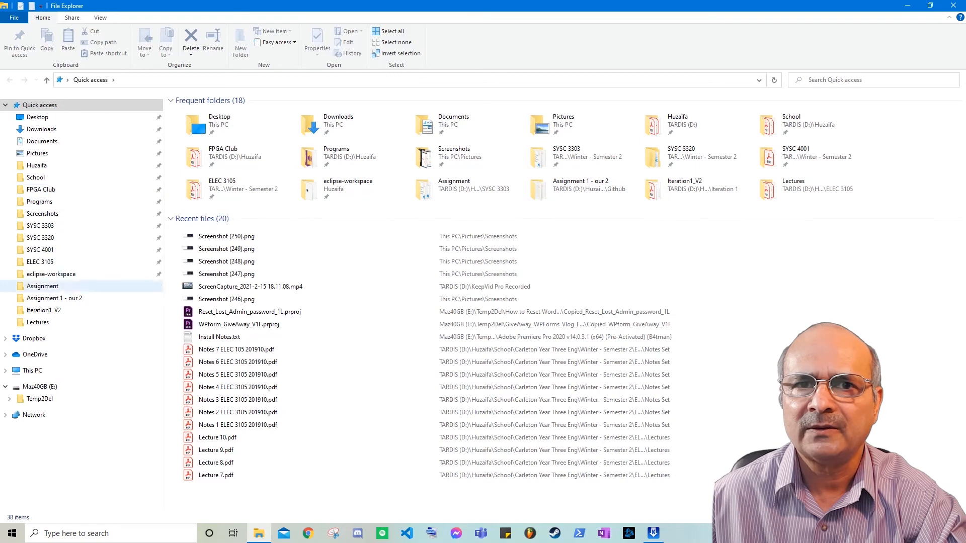
click(32, 371)
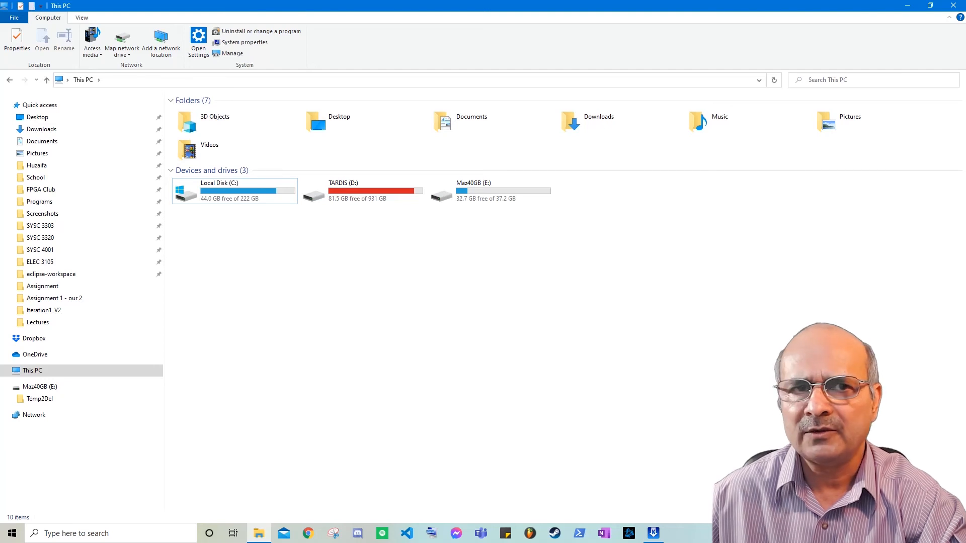
Switch to CCleaner and dismiss the license key prompt without registering.
click(308, 533)
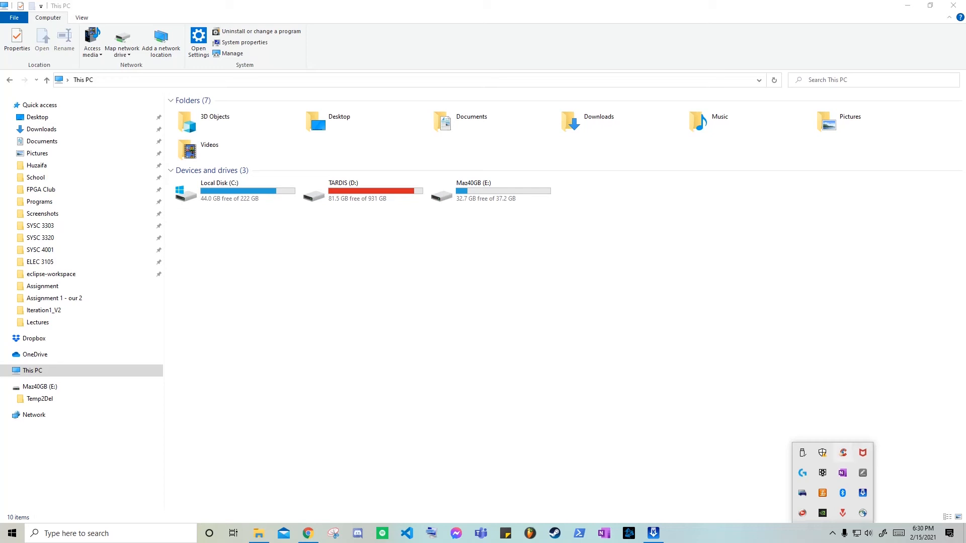
right_click(842, 452)
click(881, 458)
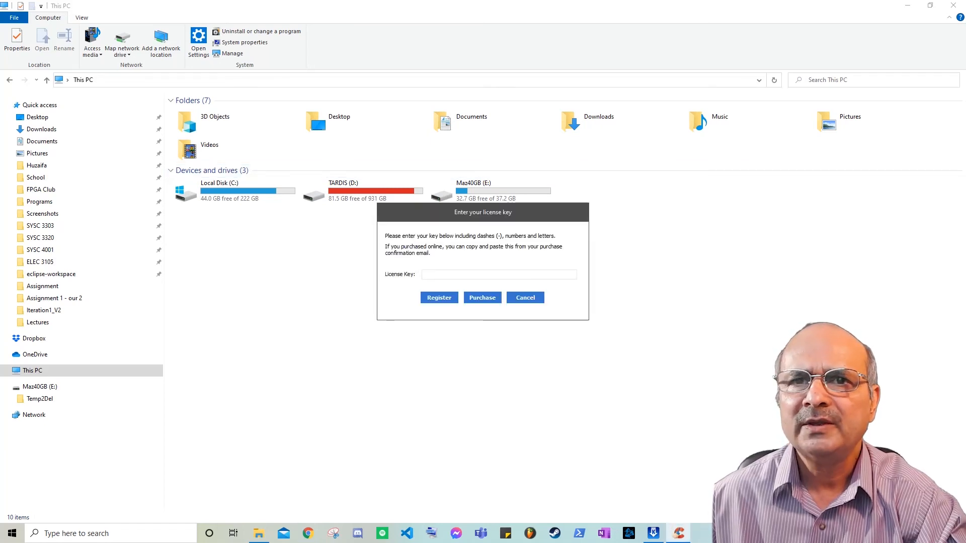
click(526, 298)
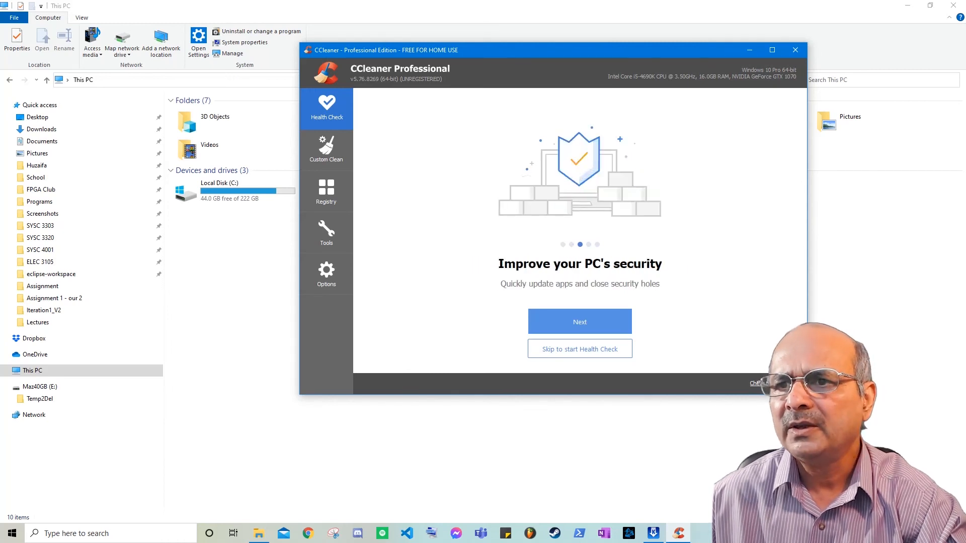
Run the Health Check and resolve the issues it finds, and run a Custom Clean with the default items.
click(579, 322)
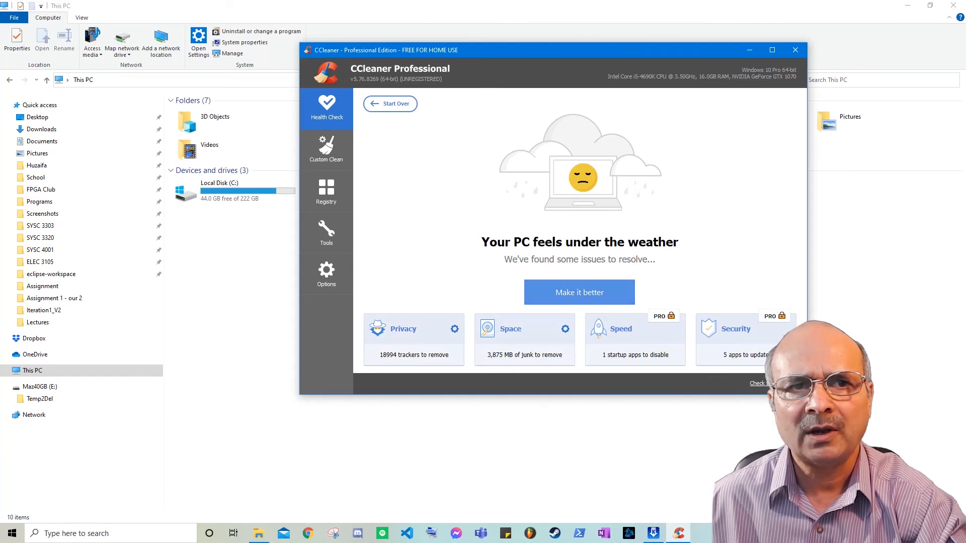
click(579, 292)
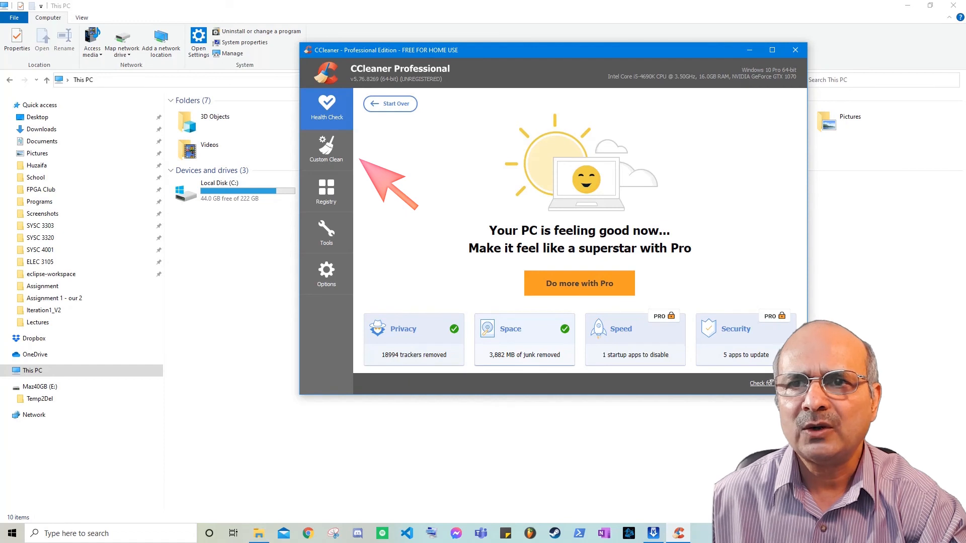
click(326, 148)
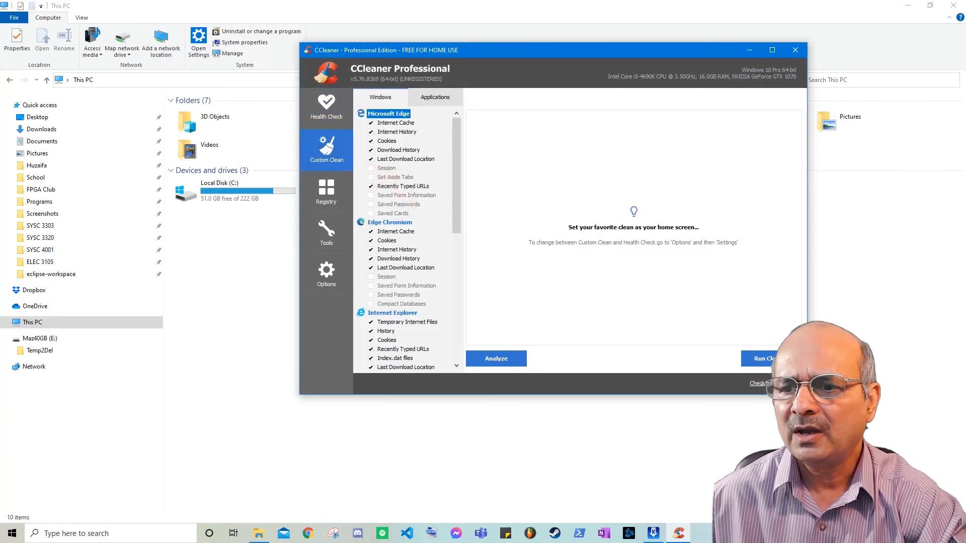
click(758, 358)
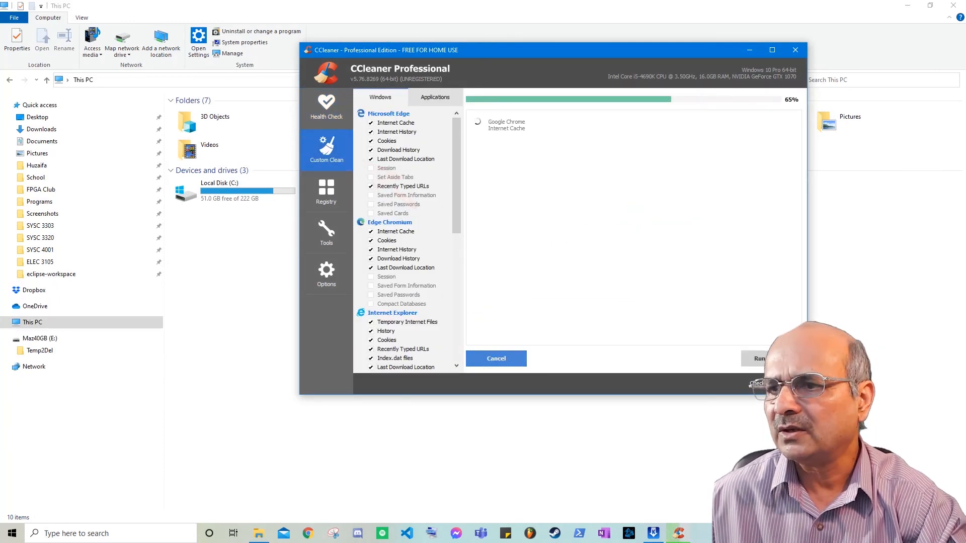
click(632, 206)
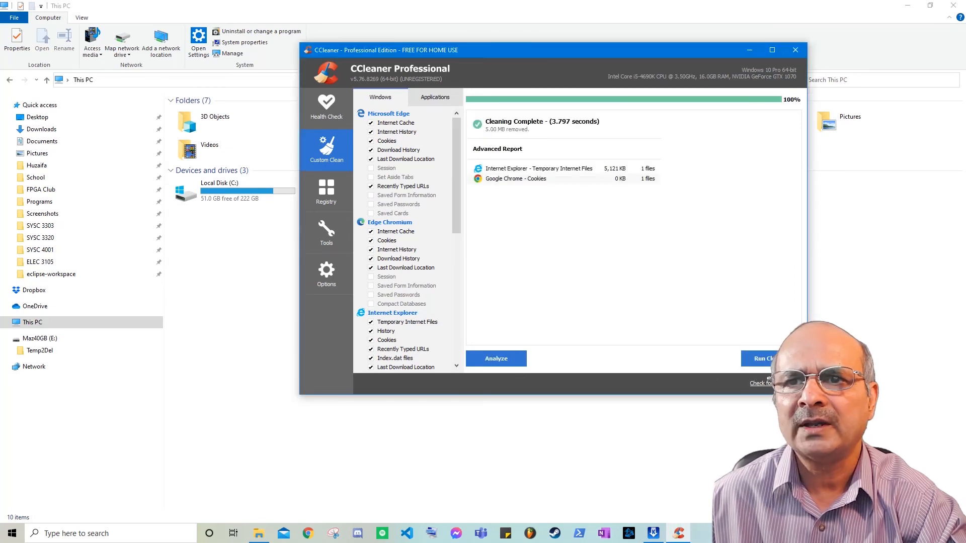
Scan the registry for issues in all Registry Cleaner categories and look through the whole list of problems.
click(326, 191)
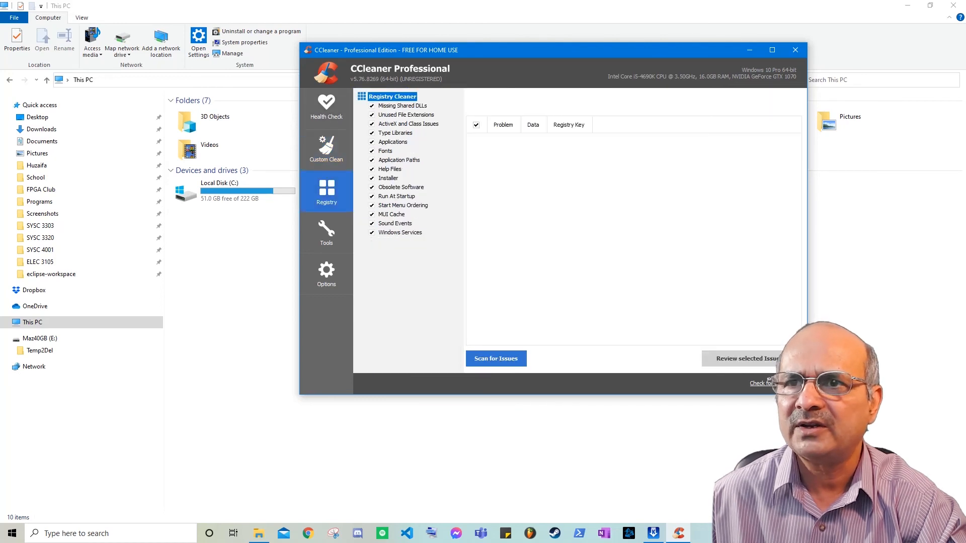
click(496, 359)
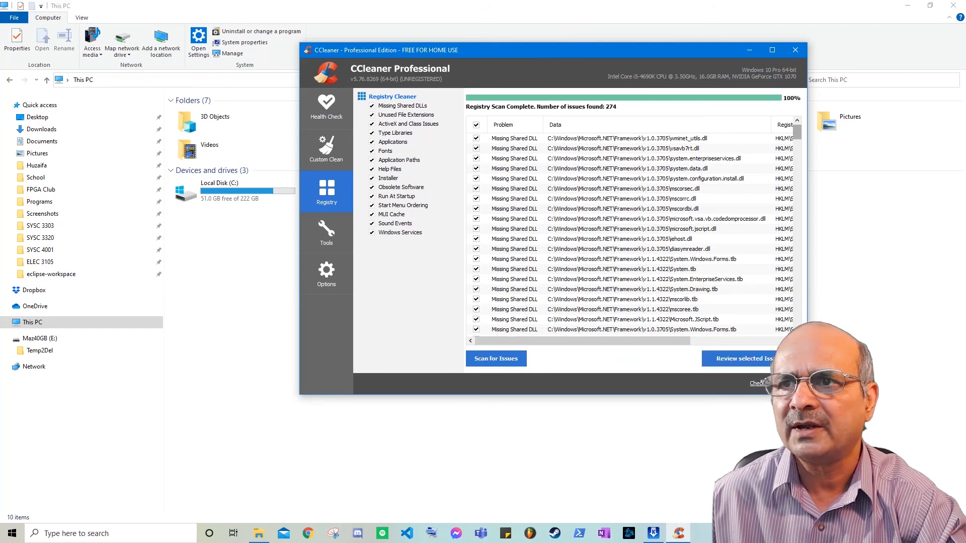
scroll(629, 234, down, 20)
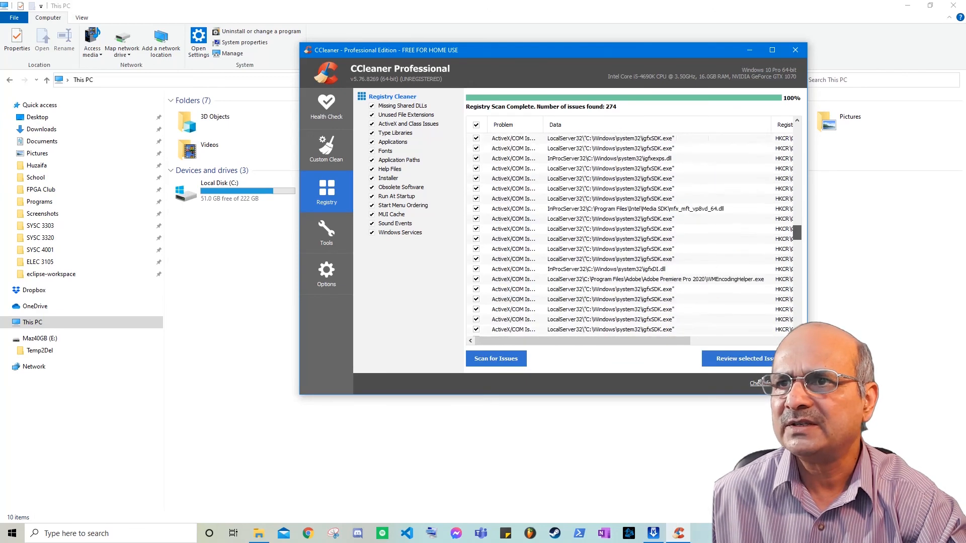
scroll(628, 234, down, 20)
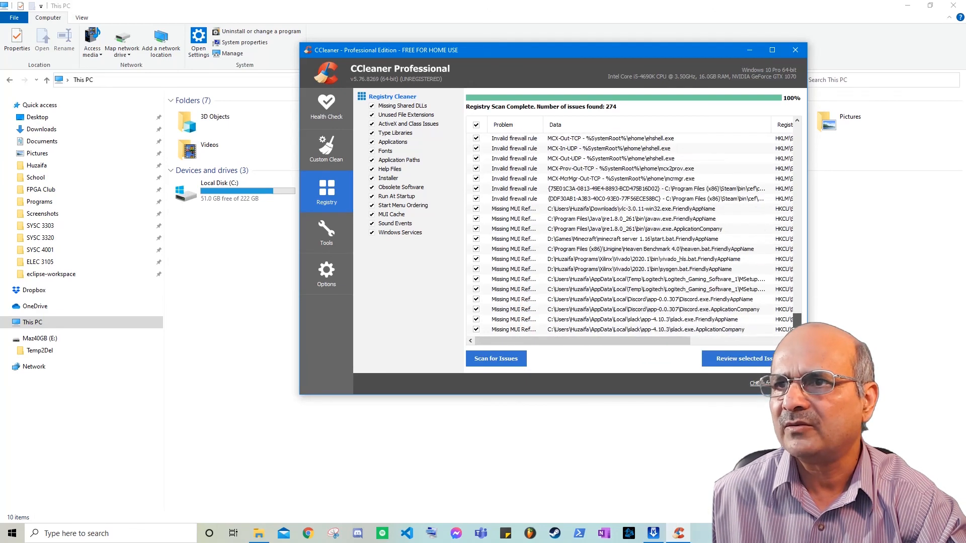
scroll(629, 234, up, 20)
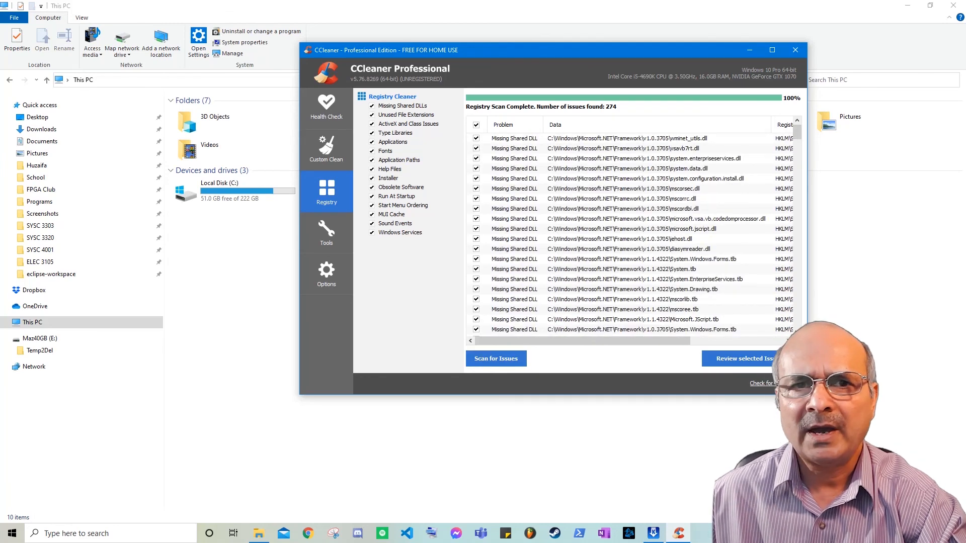
scroll(628, 234, down, 20)
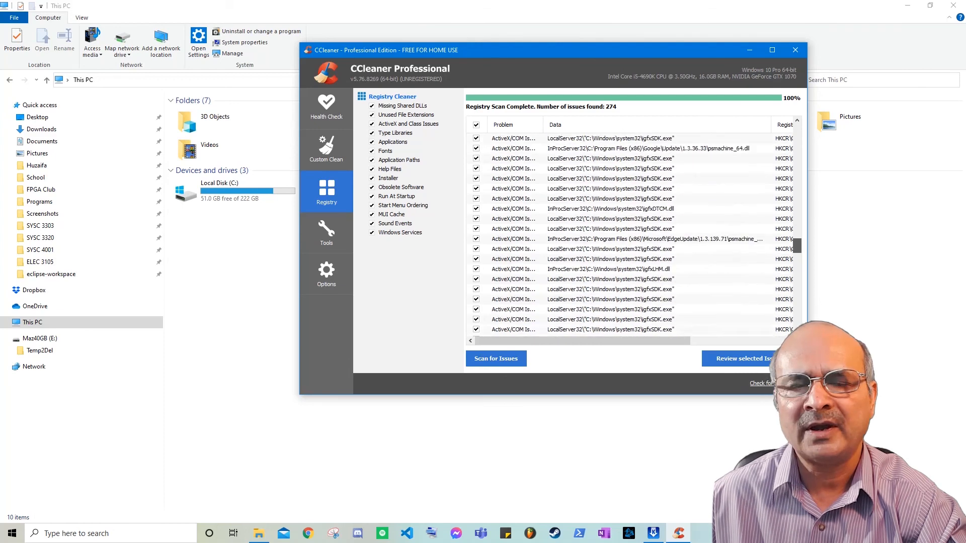
scroll(629, 234, down, 10)
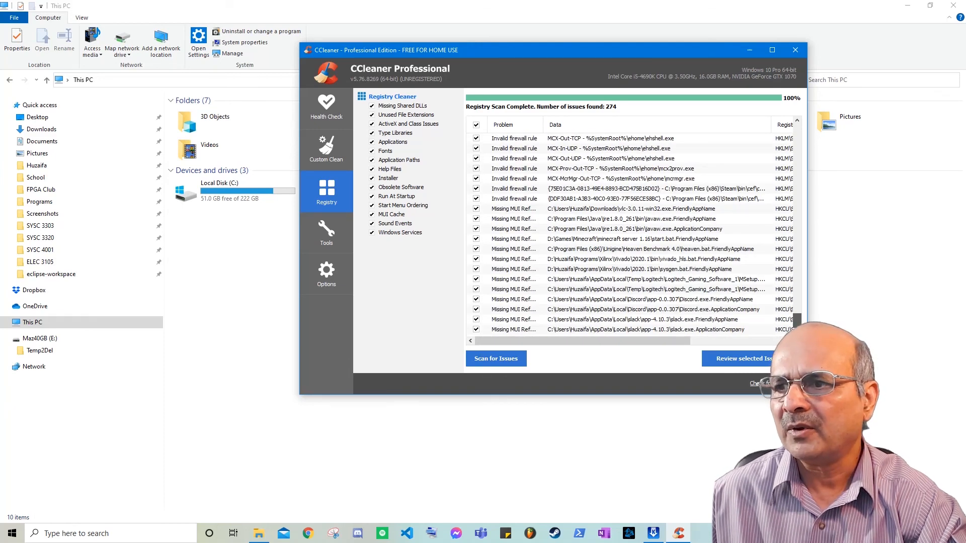
Fix all selected registry issues, saving a registry backup as a .reg file in Documents first.
click(735, 358)
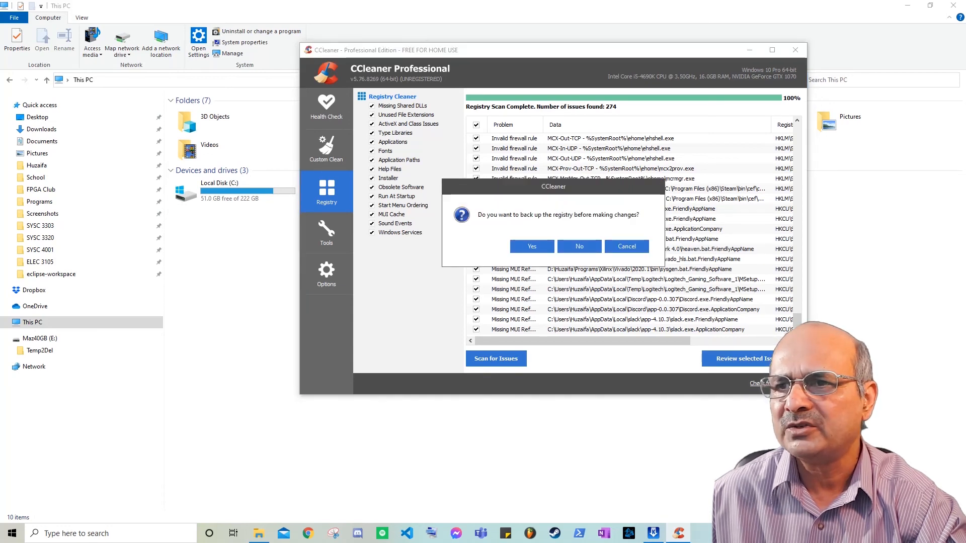
click(532, 246)
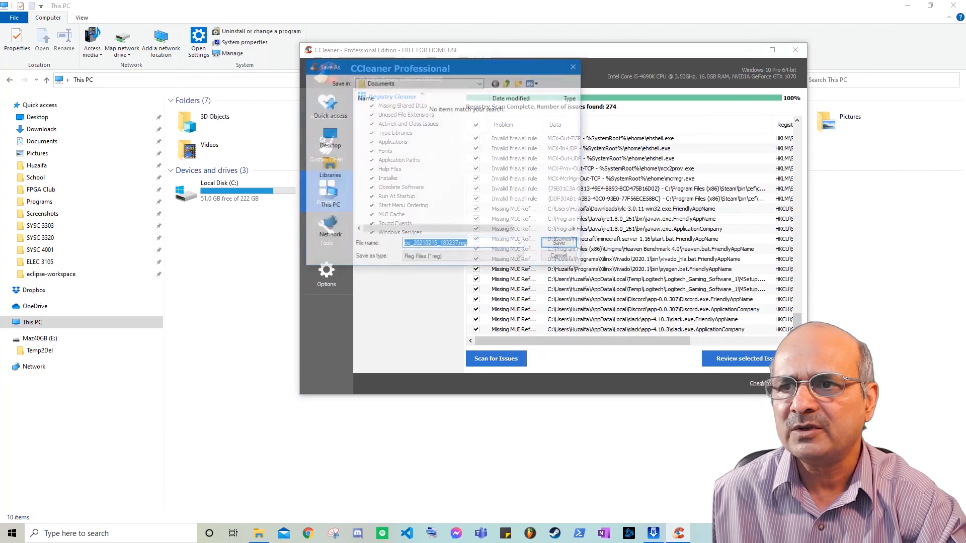
click(559, 243)
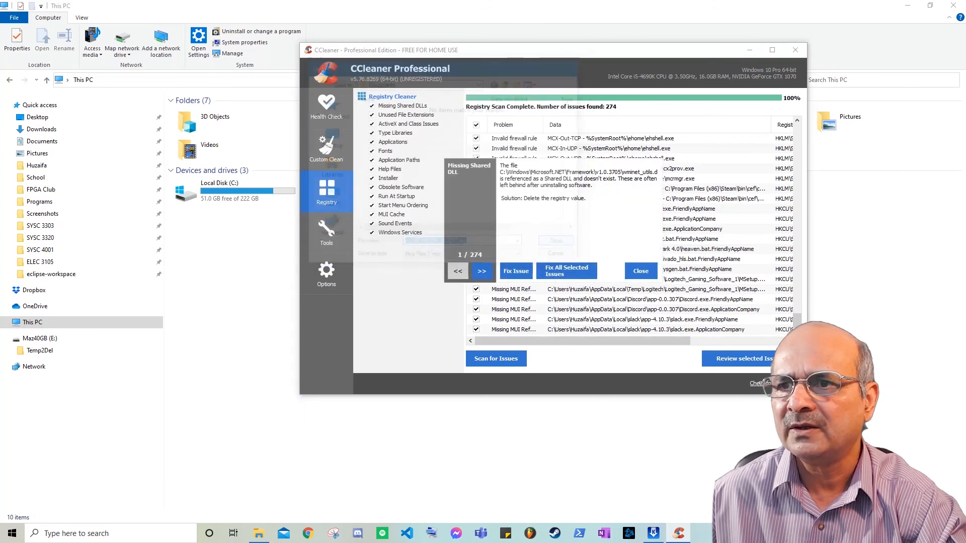
click(567, 271)
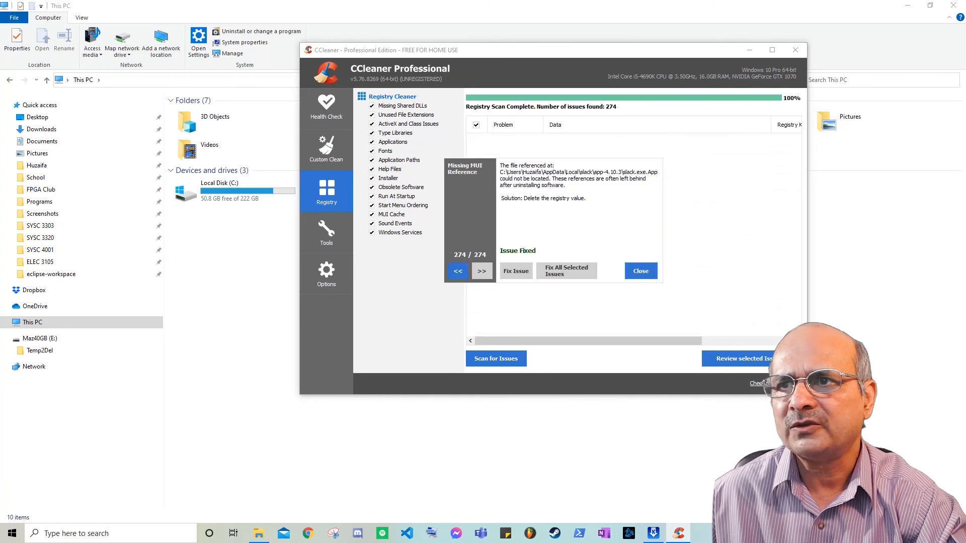
click(641, 270)
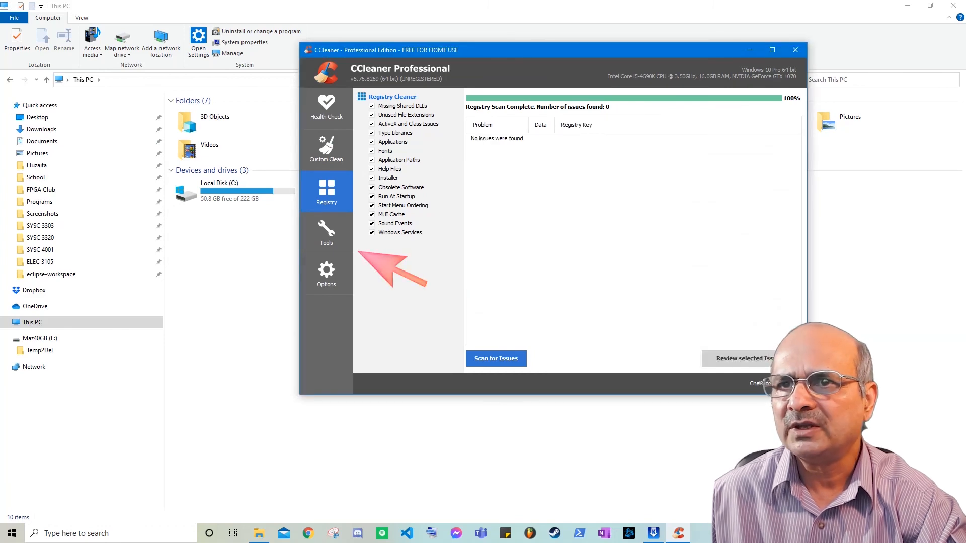
Uninstall Adobe Premiere Pro 2020 with CCleaner's uninstall tool and close the uninstaller.
click(326, 231)
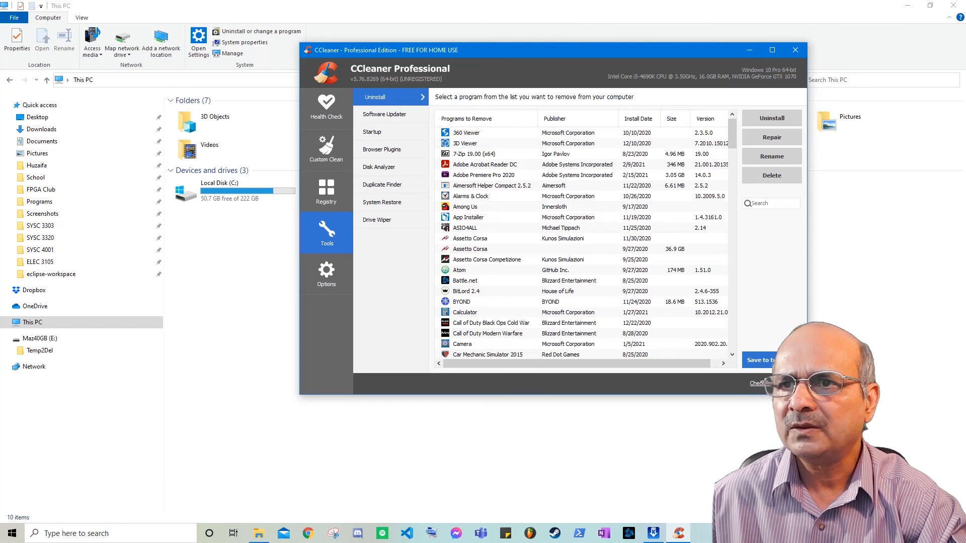
click(483, 175)
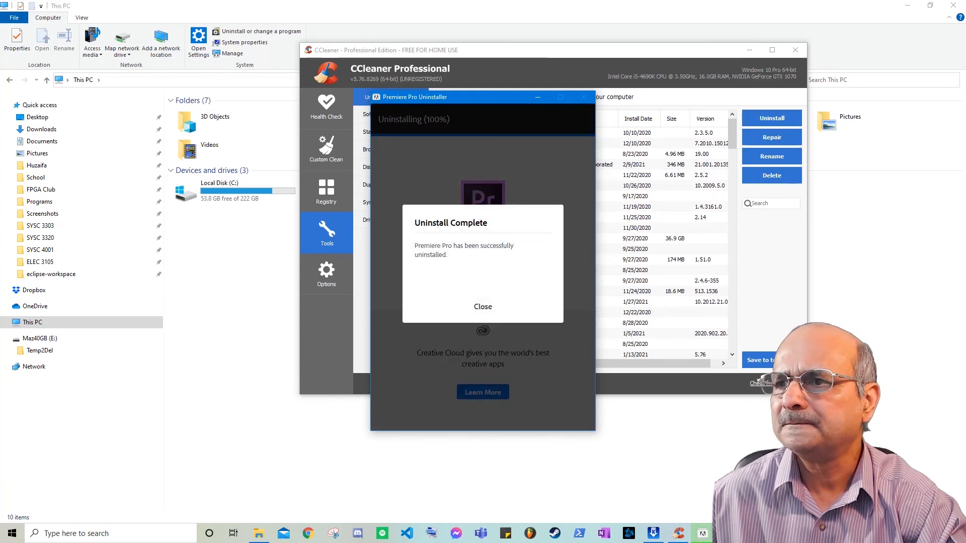
click(483, 307)
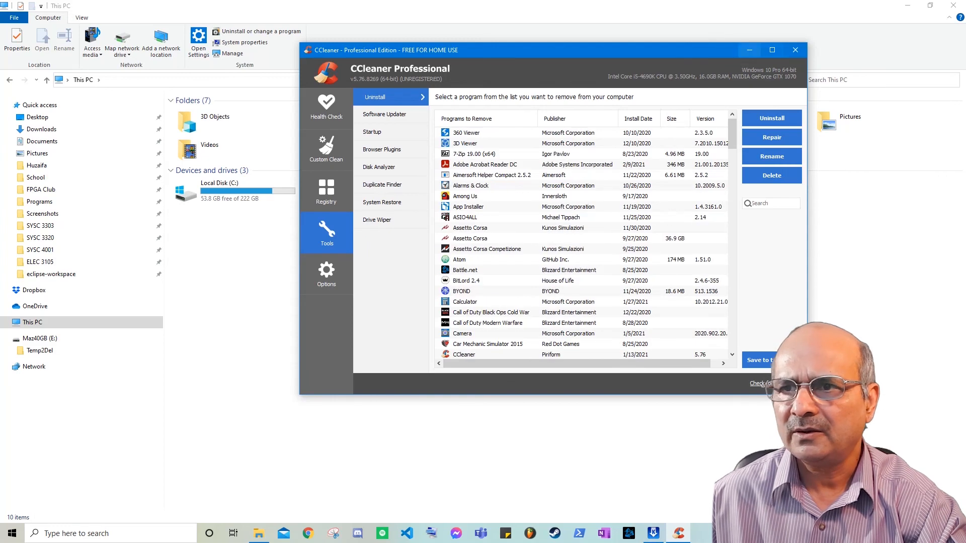
Minimize CCleaner, refresh This PC and check the used and free space of Local Disk (C:) in its properties.
click(749, 50)
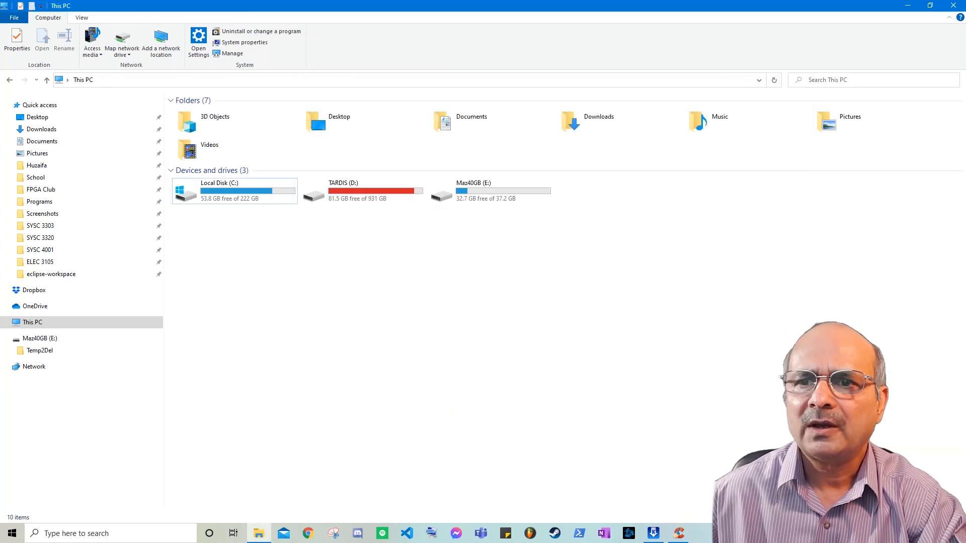
right_click(305, 272)
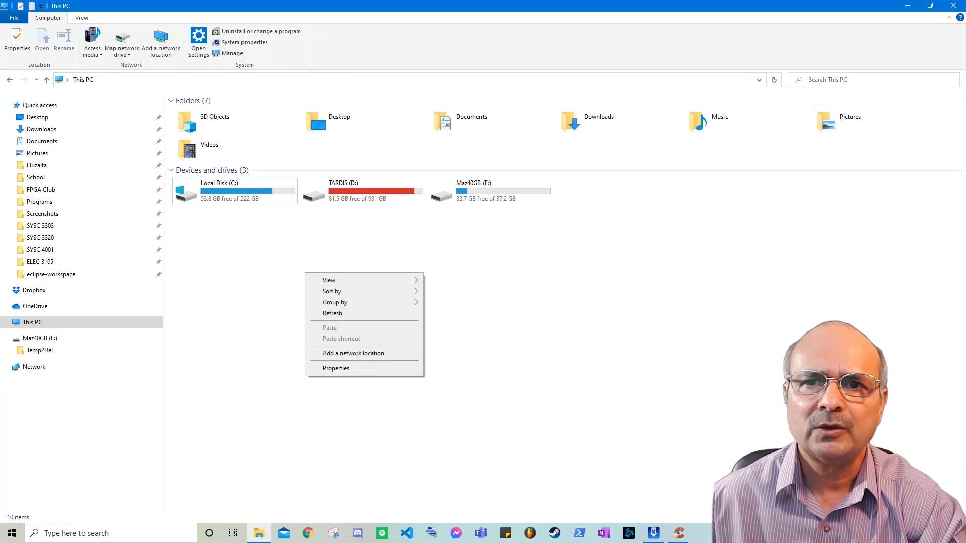
click(333, 313)
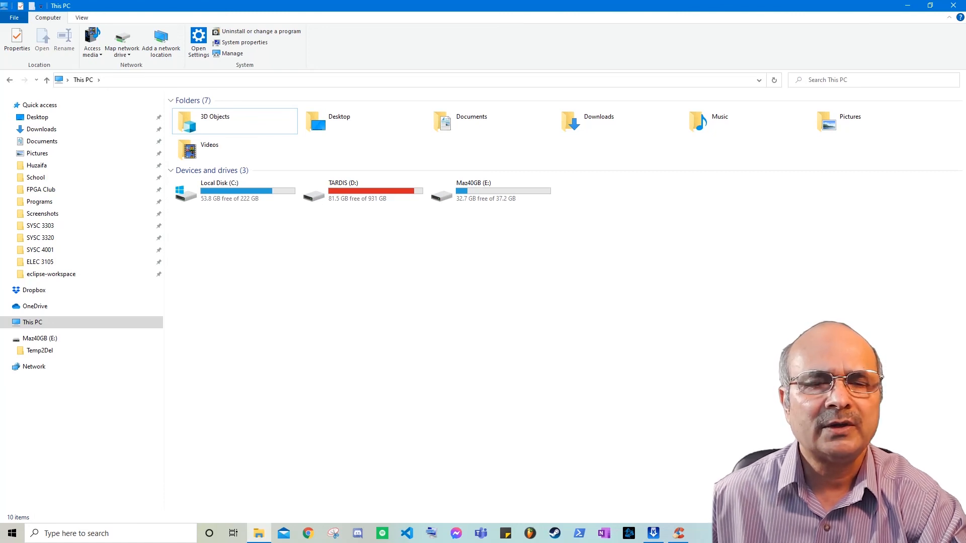
click(234, 191)
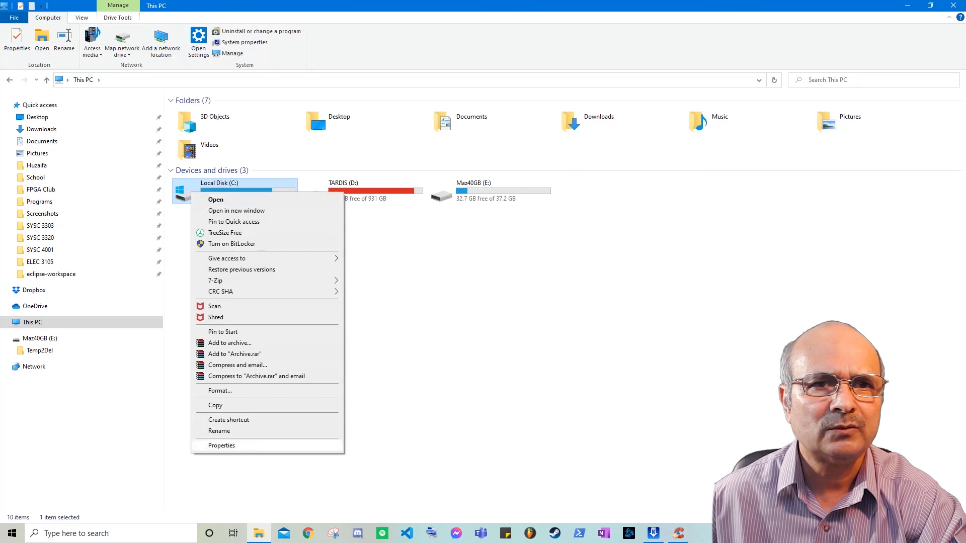
click(221, 446)
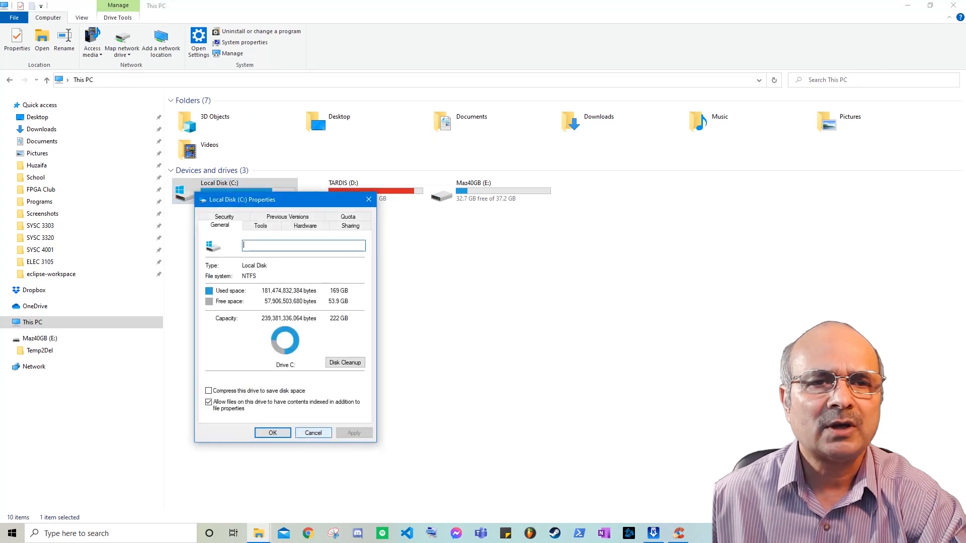